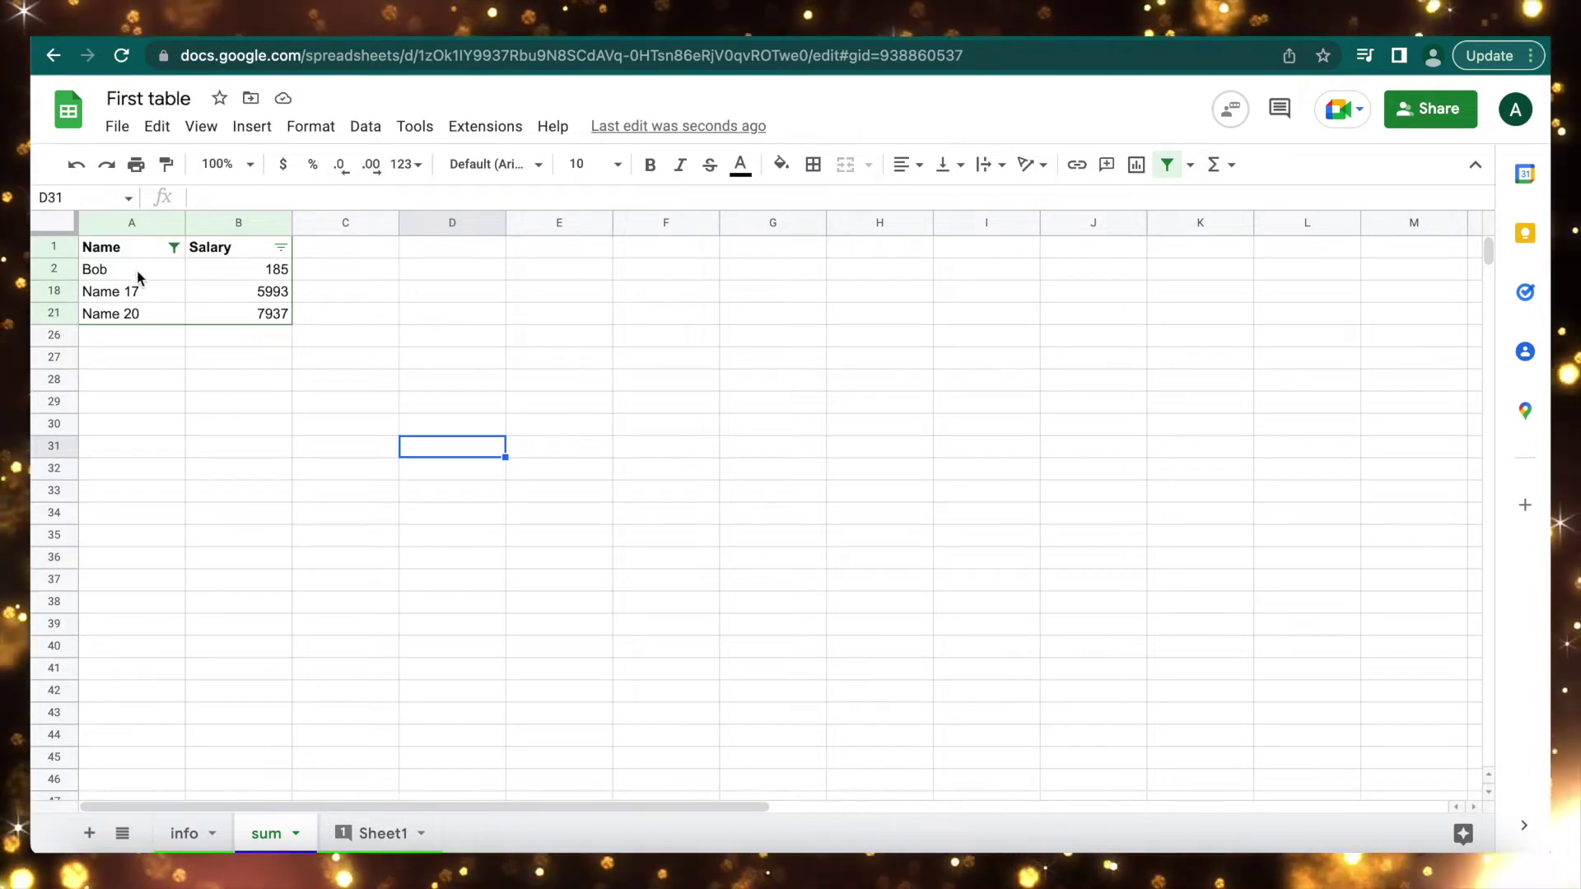
Reset the Name column's value filter to select all names.
left_click(174, 247)
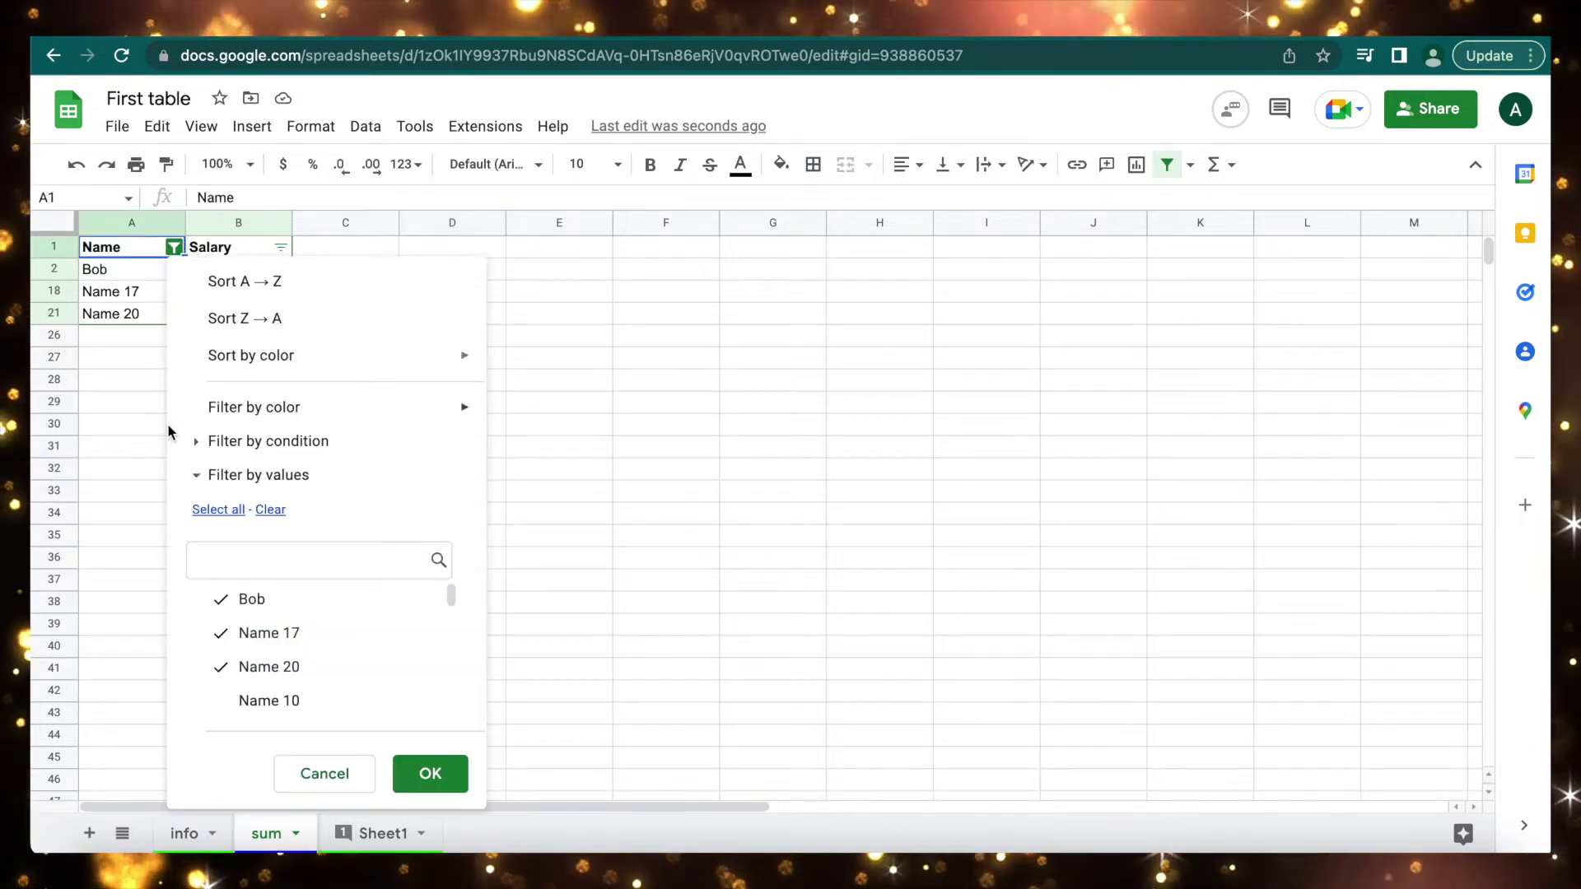
left_click(219, 510)
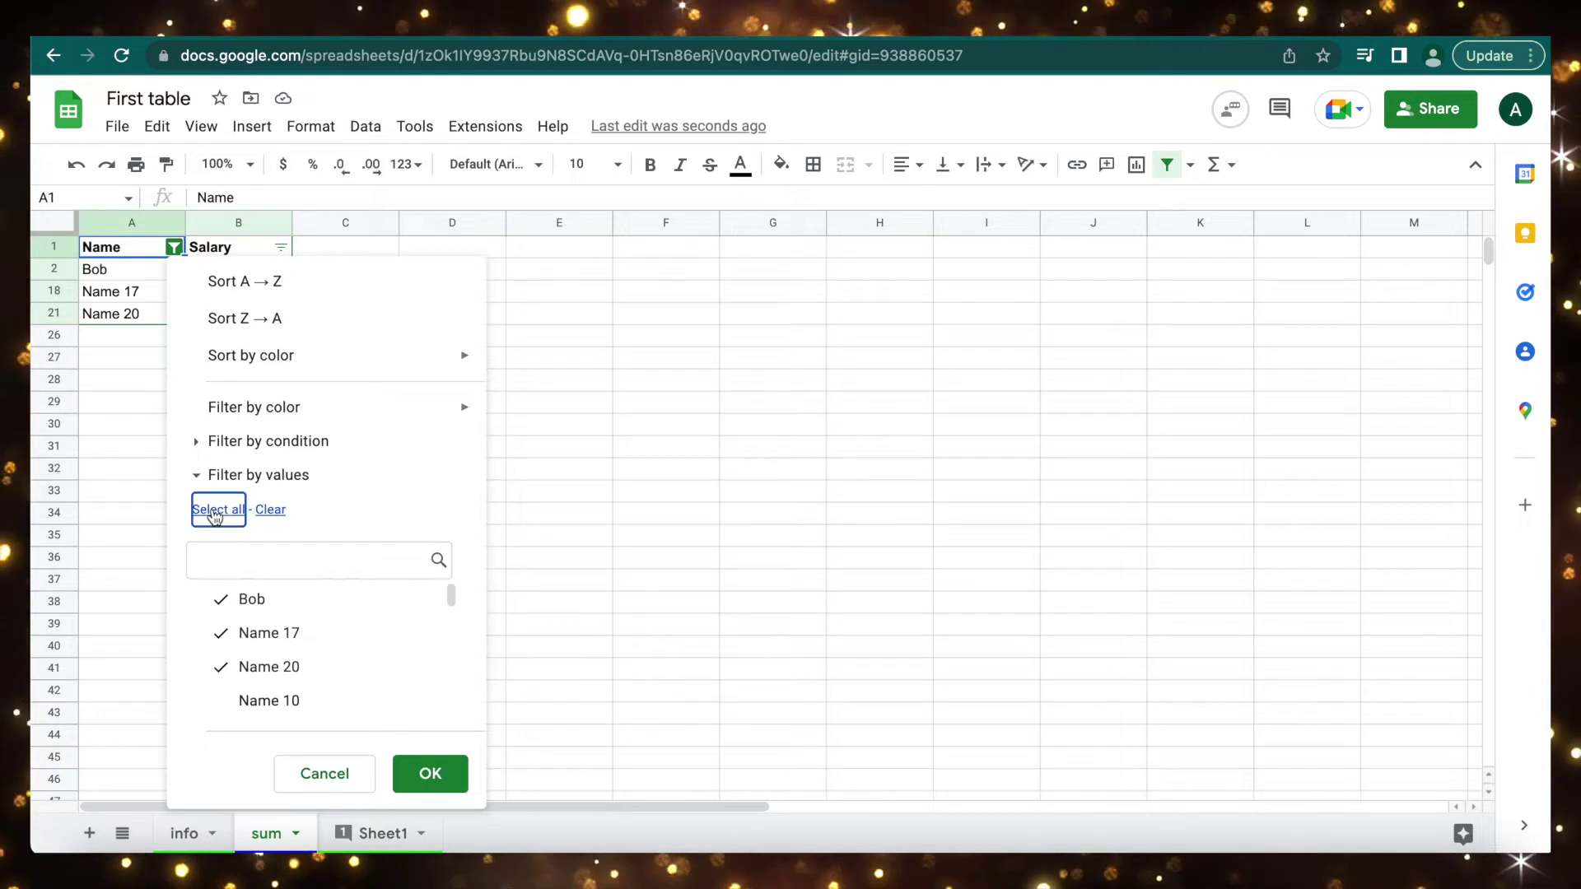
left_click(430, 773)
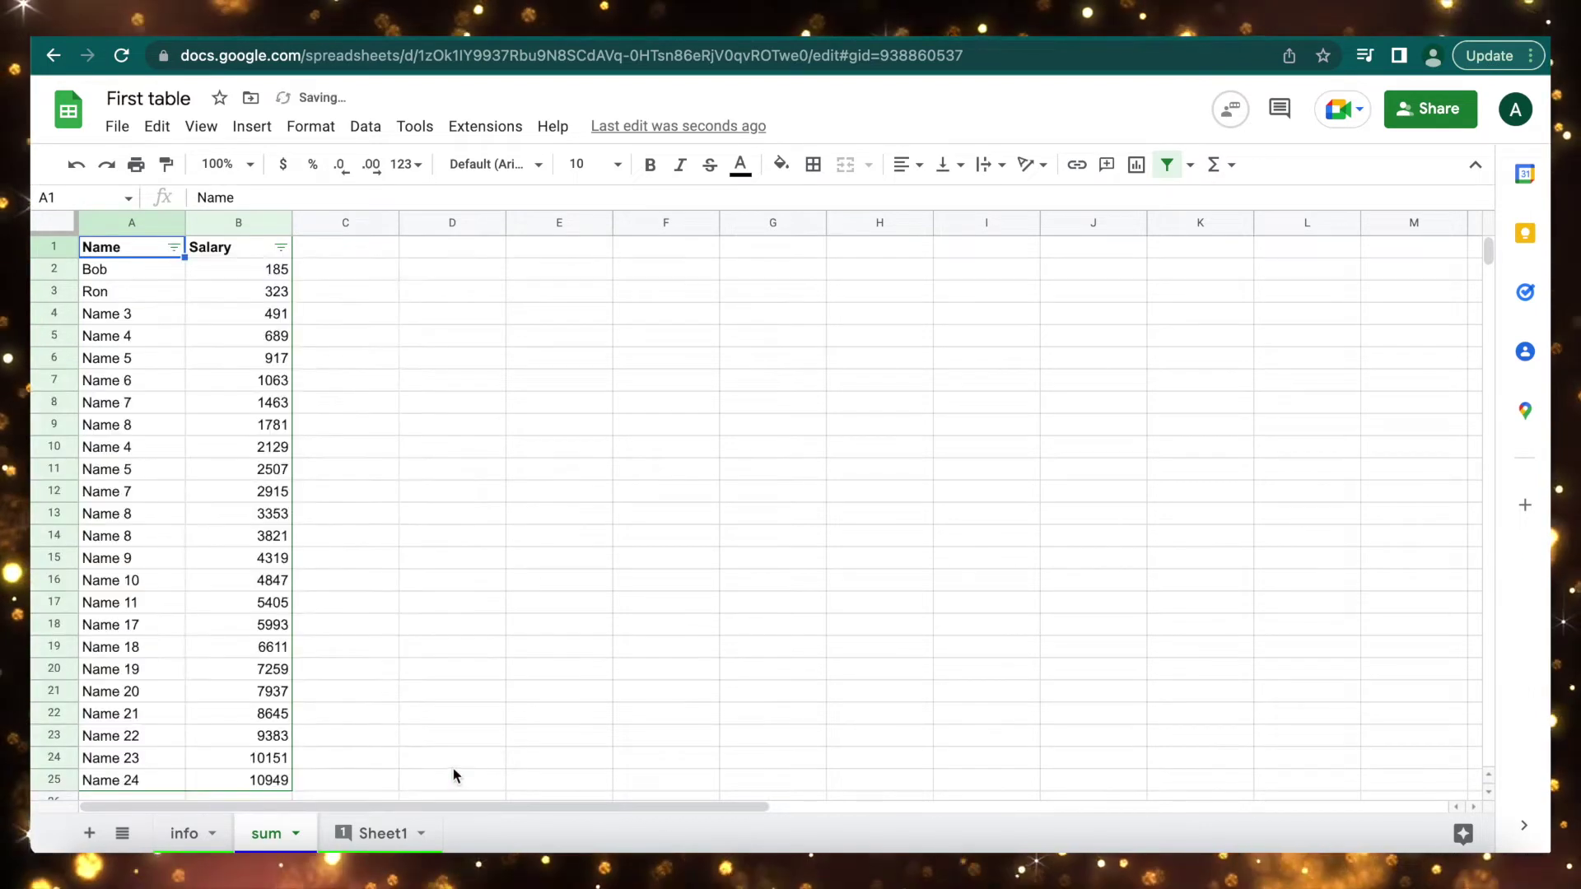
left_click(392, 522)
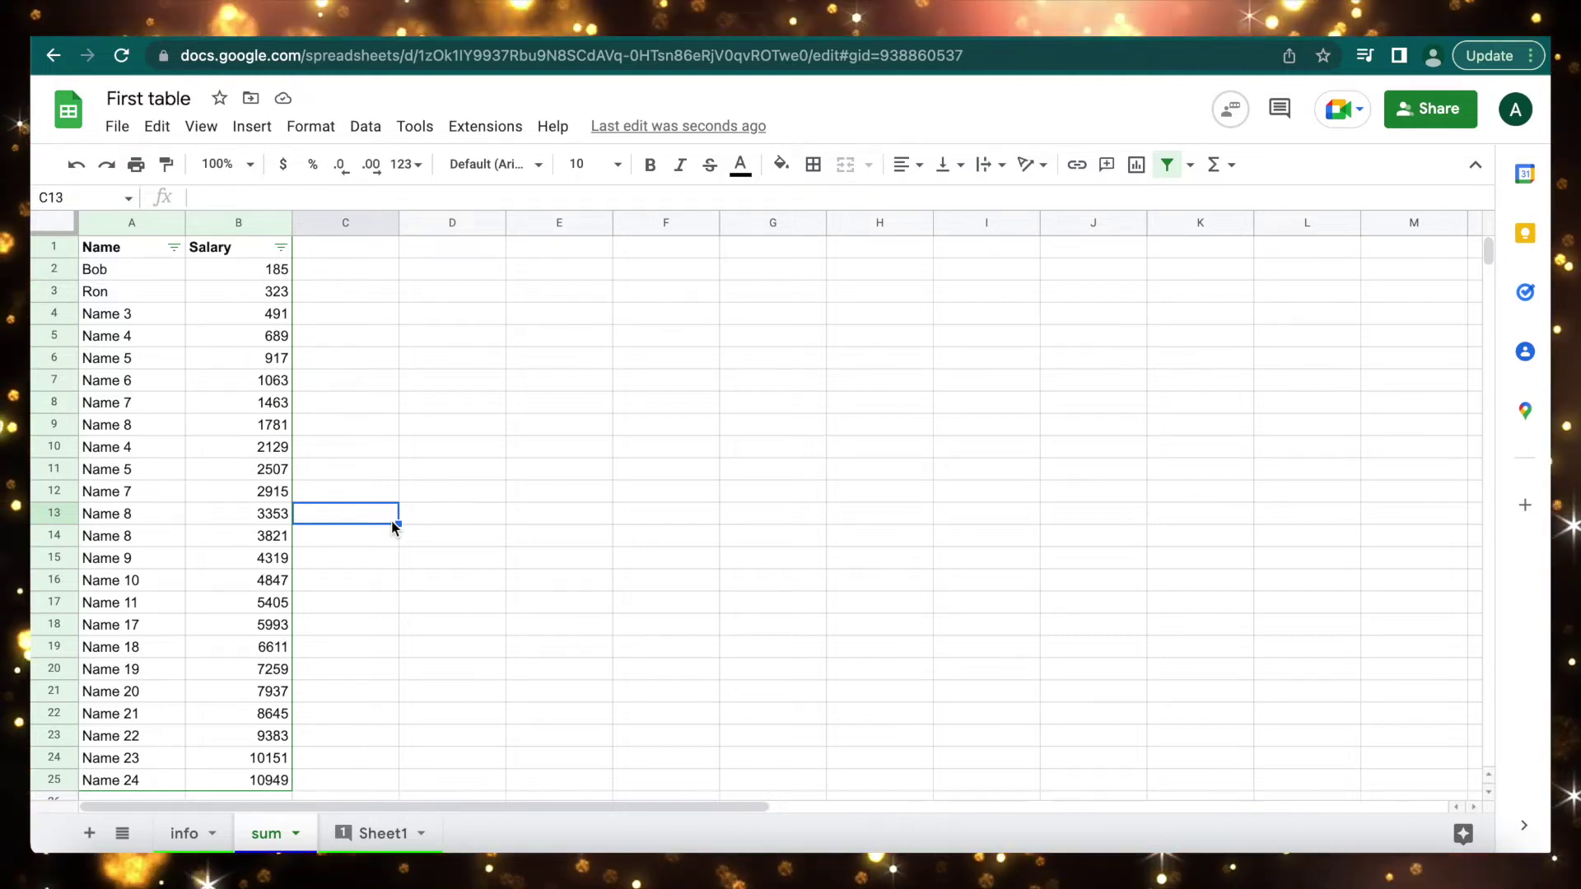
Add a conditional format rule to cell B2 that applies the default green style if it is not empty.
left_click(257, 272)
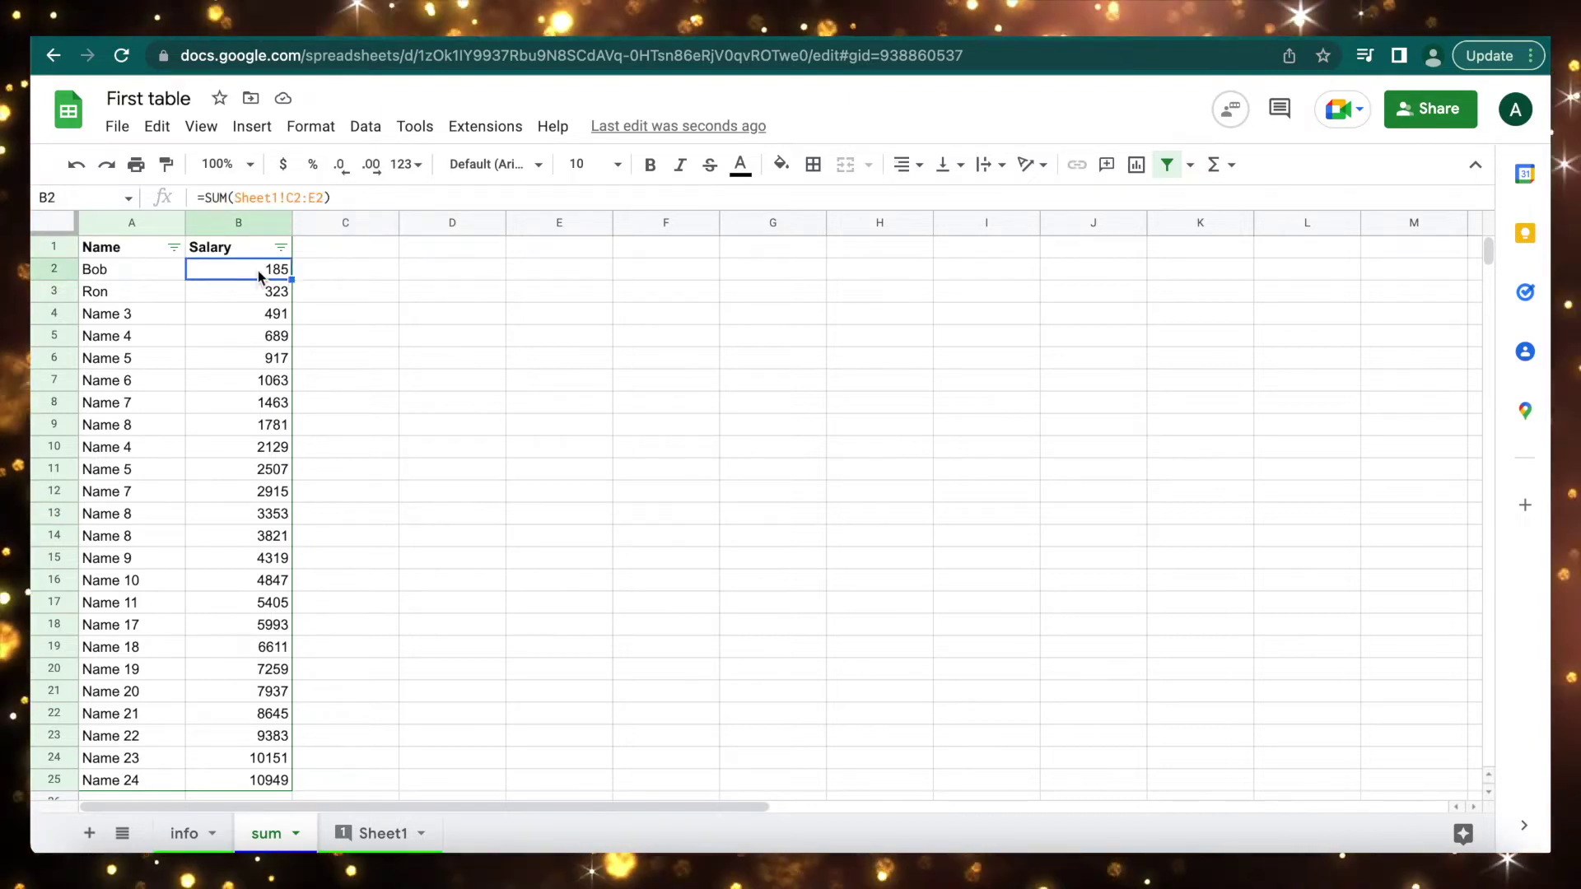
right_click(258, 276)
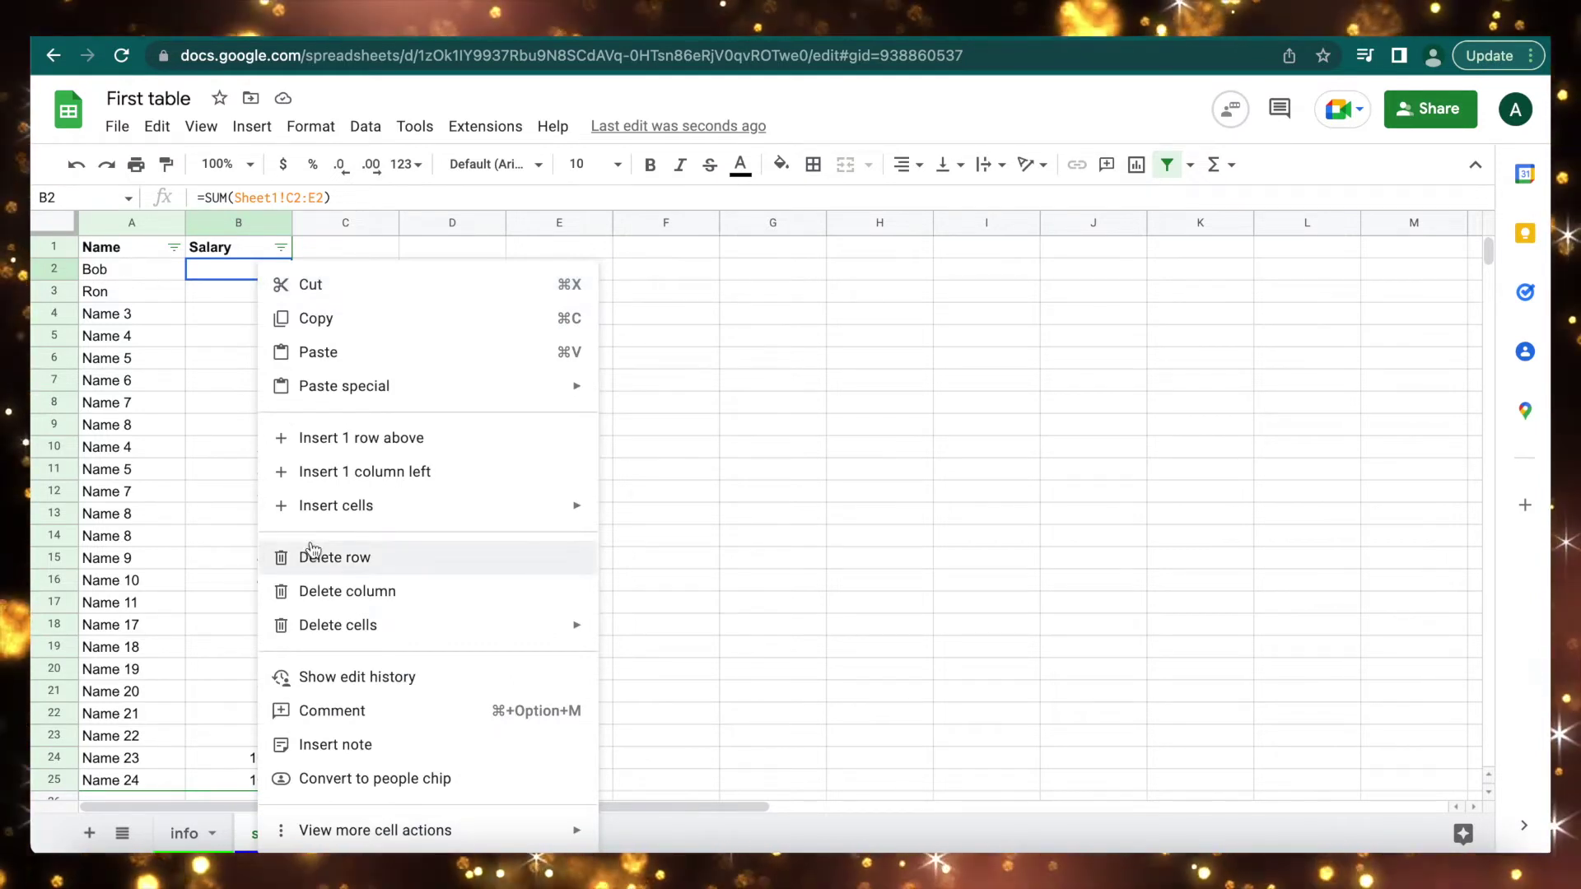
mouse_move(371, 849)
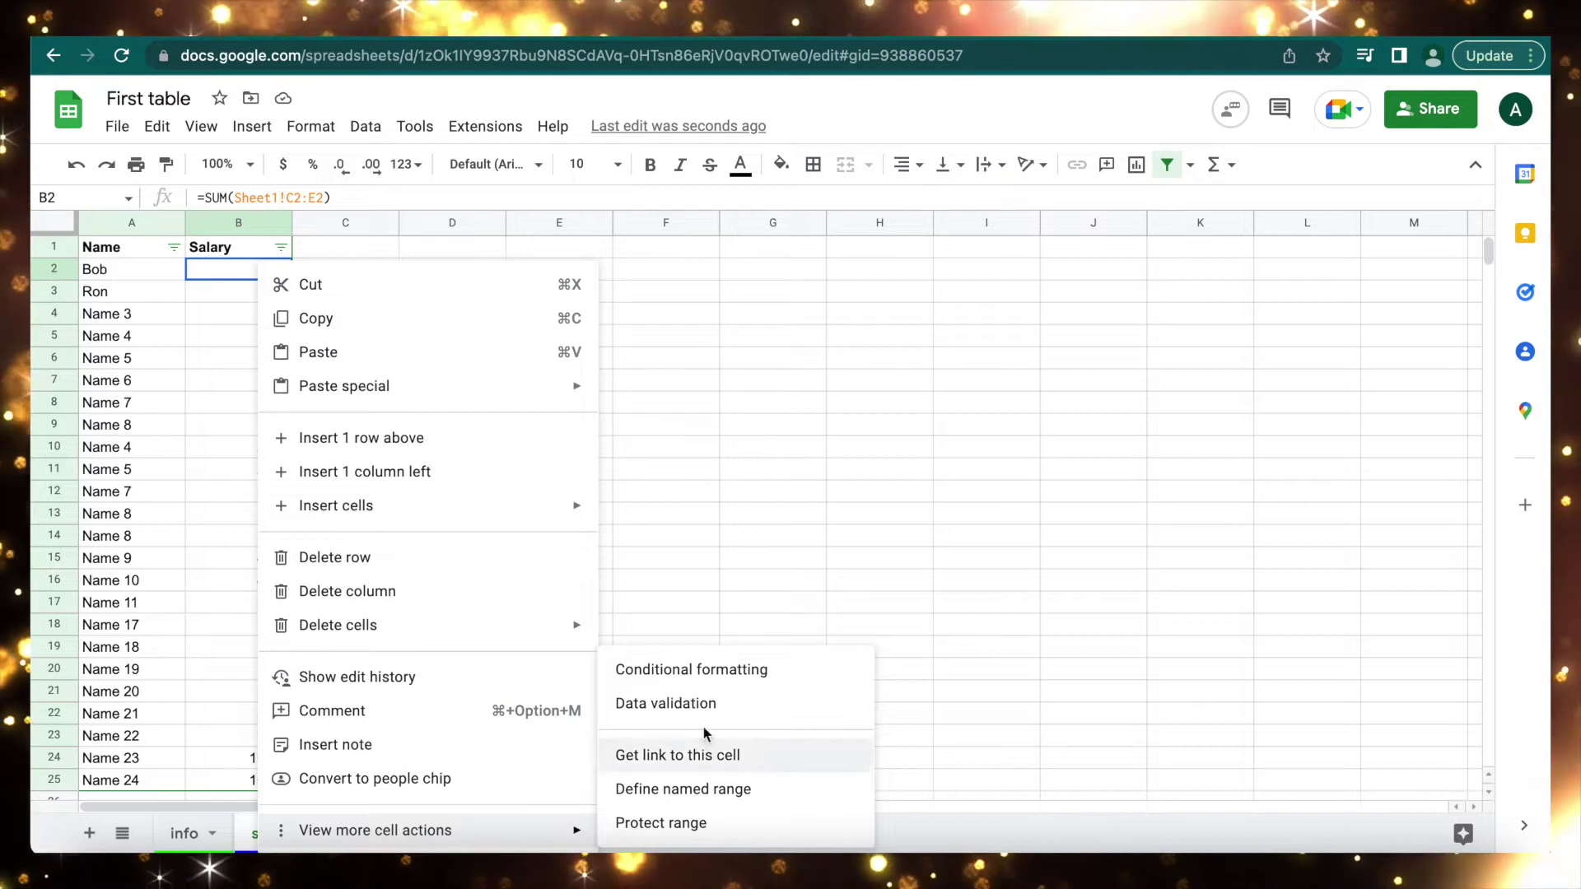
left_click(715, 679)
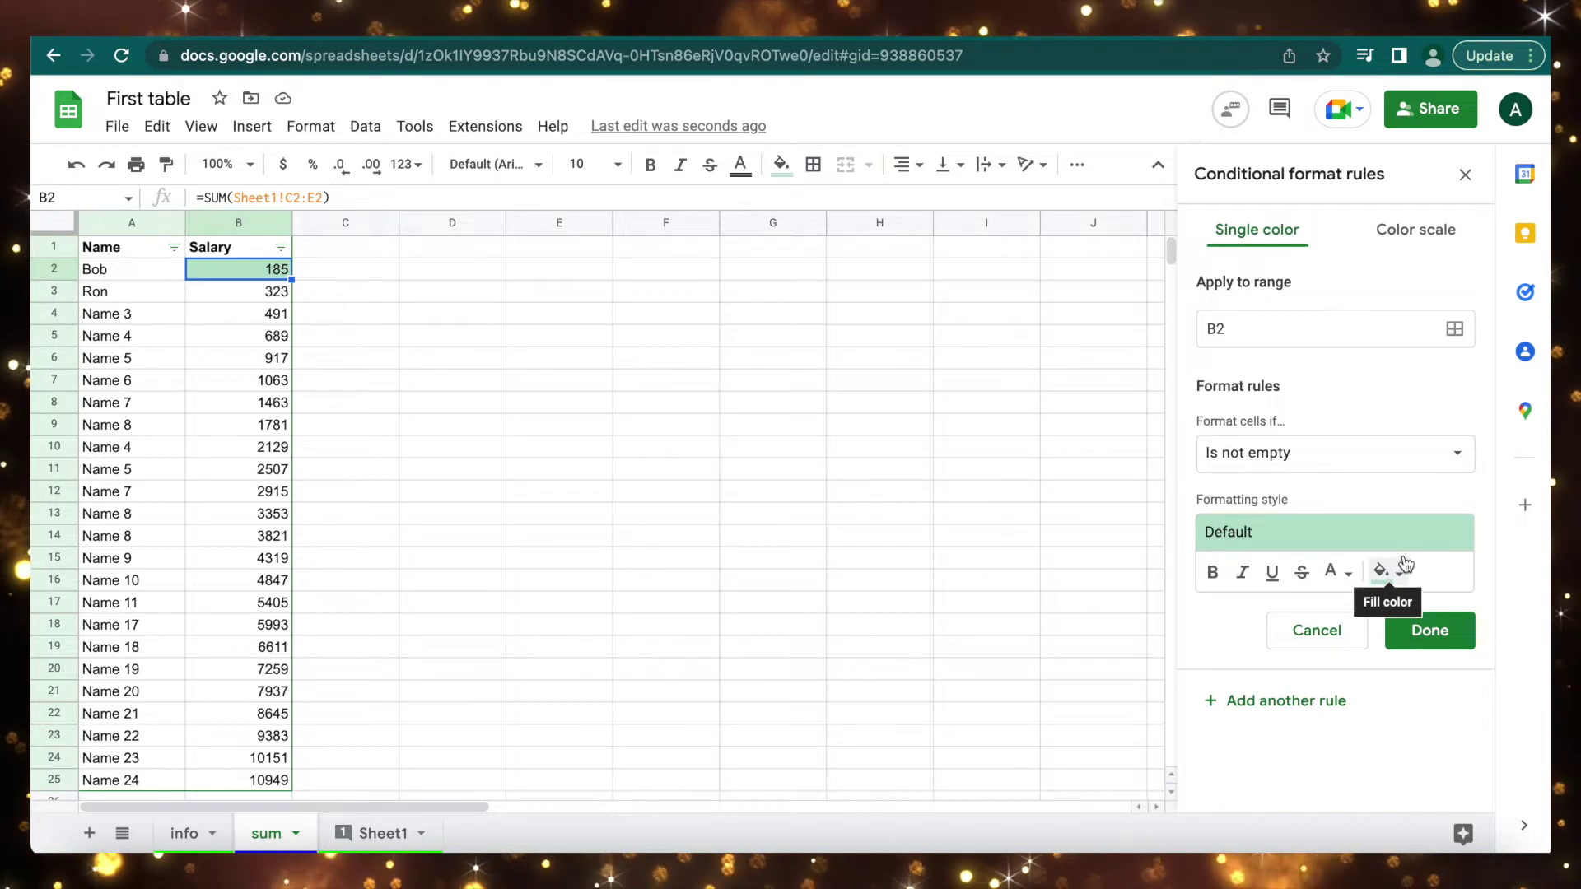
left_click(1433, 631)
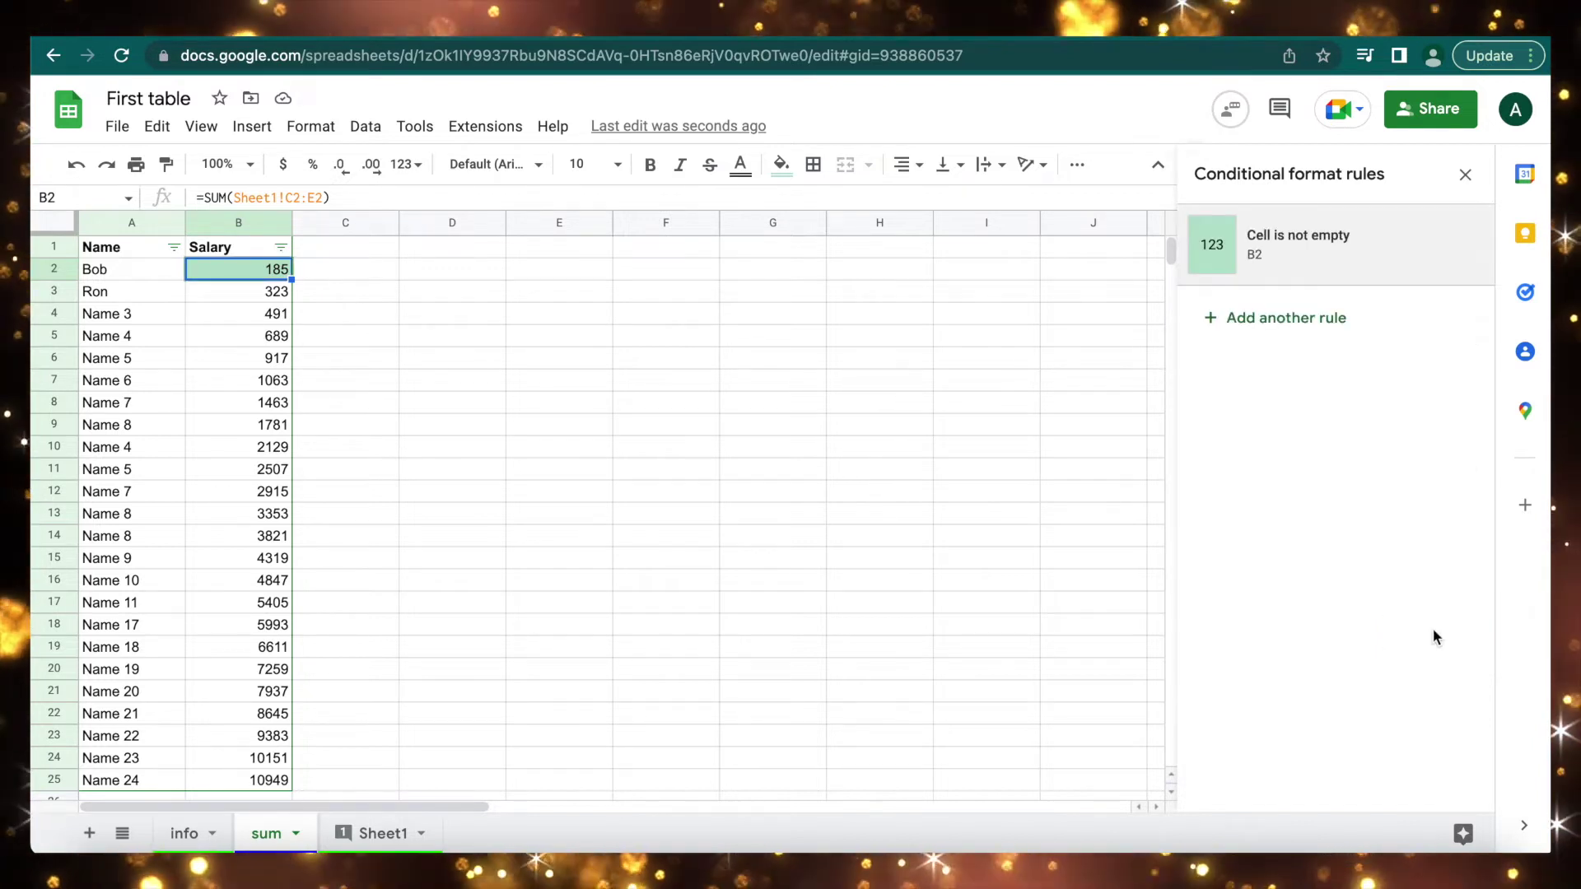
left_click(708, 516)
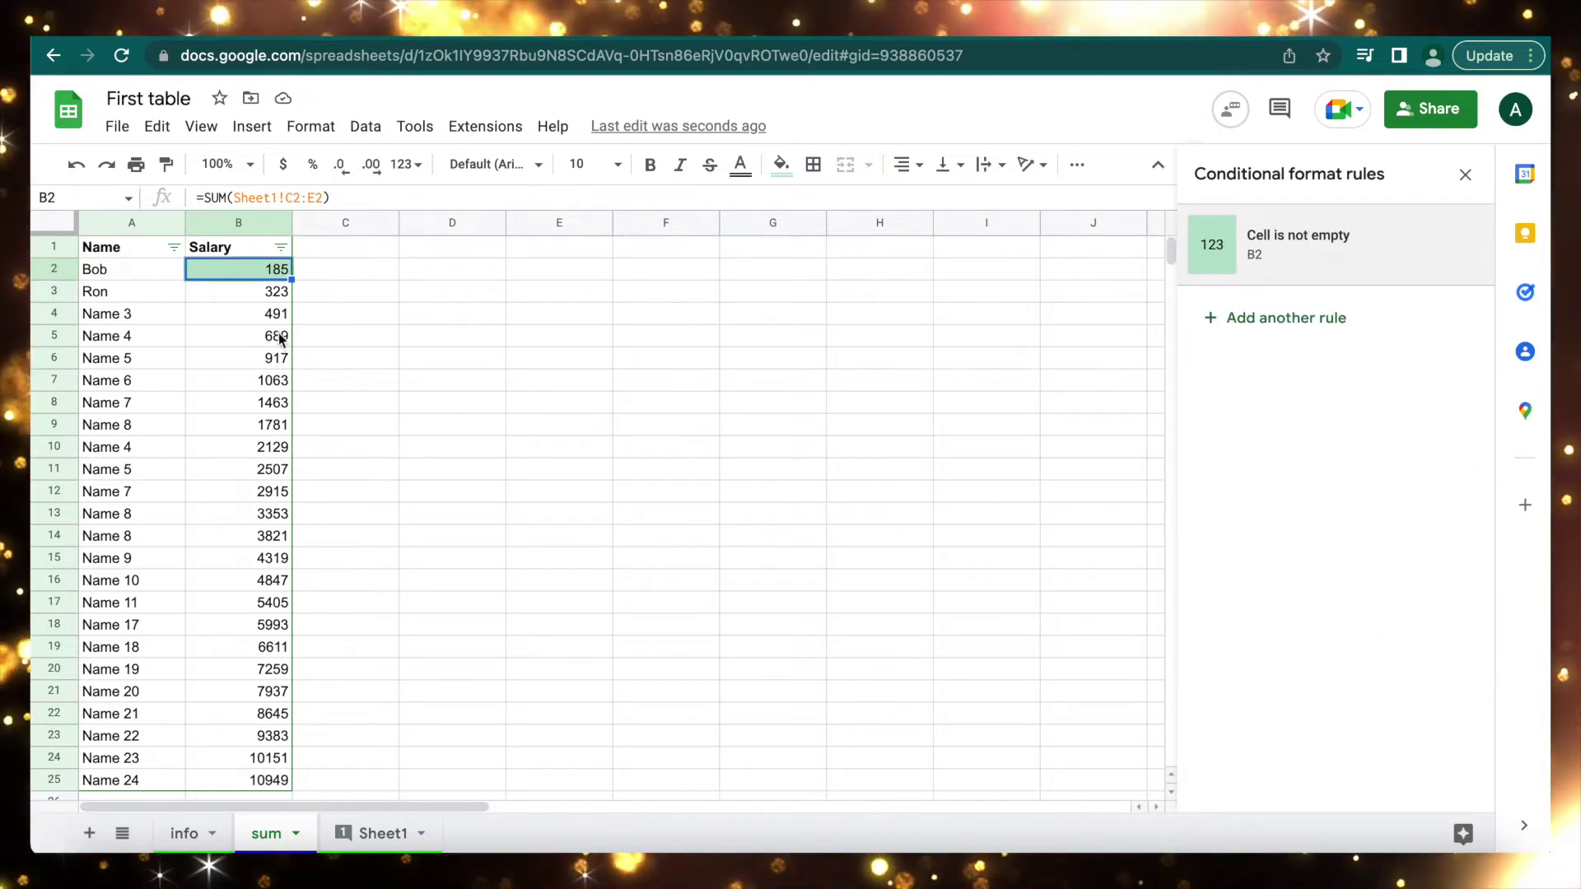
left_click(265, 270)
left_click(303, 313)
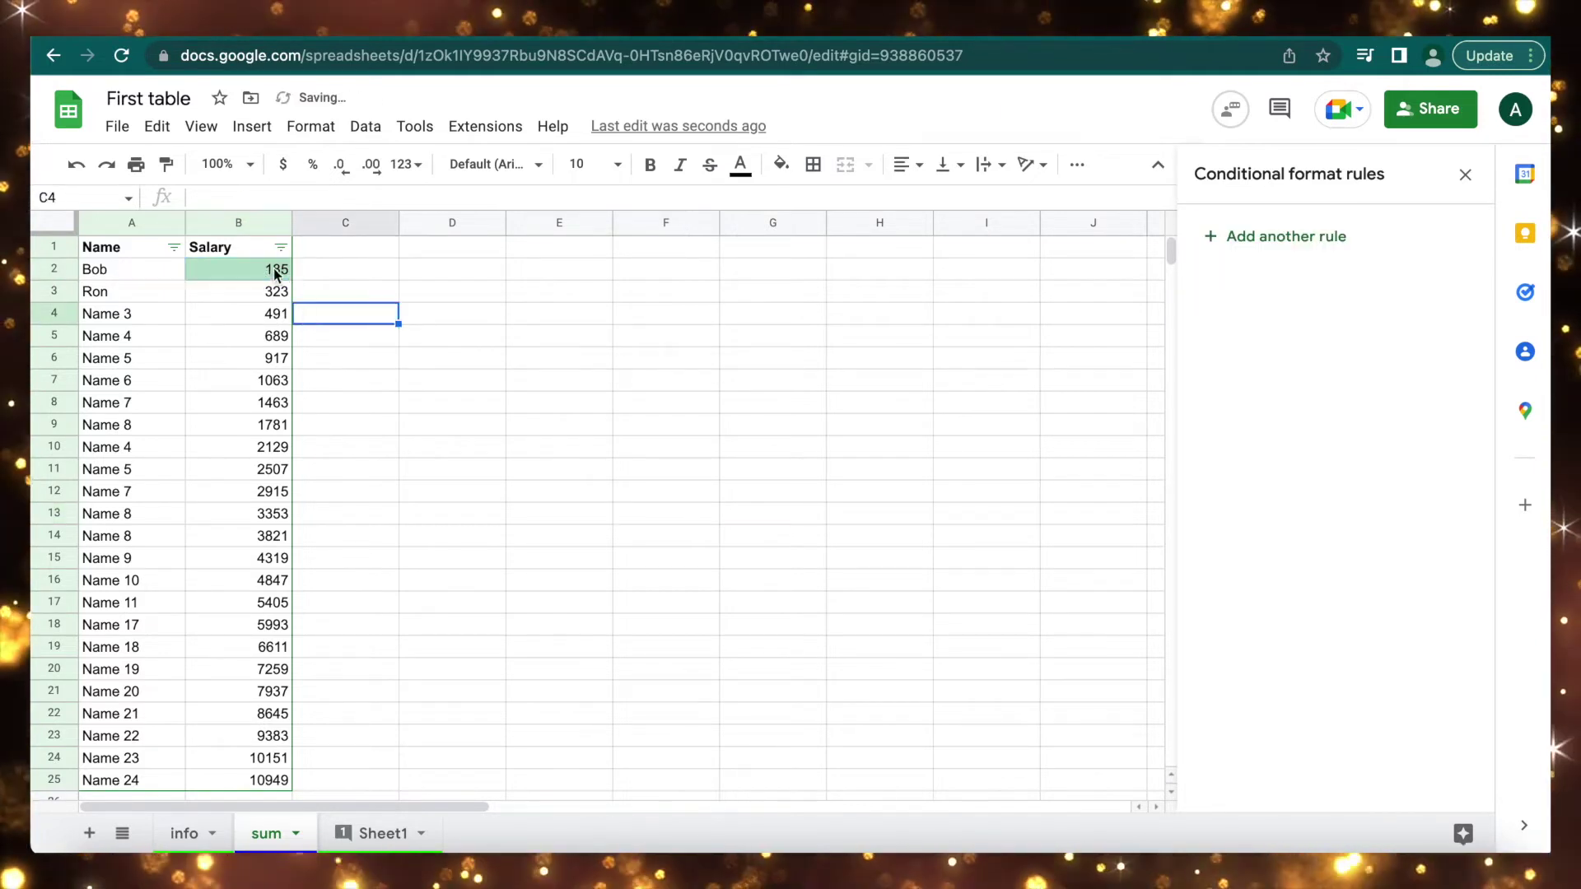
Fill cell B2 down to B25 so the not-empty rule covers the whole Salary column.
left_click(277, 273)
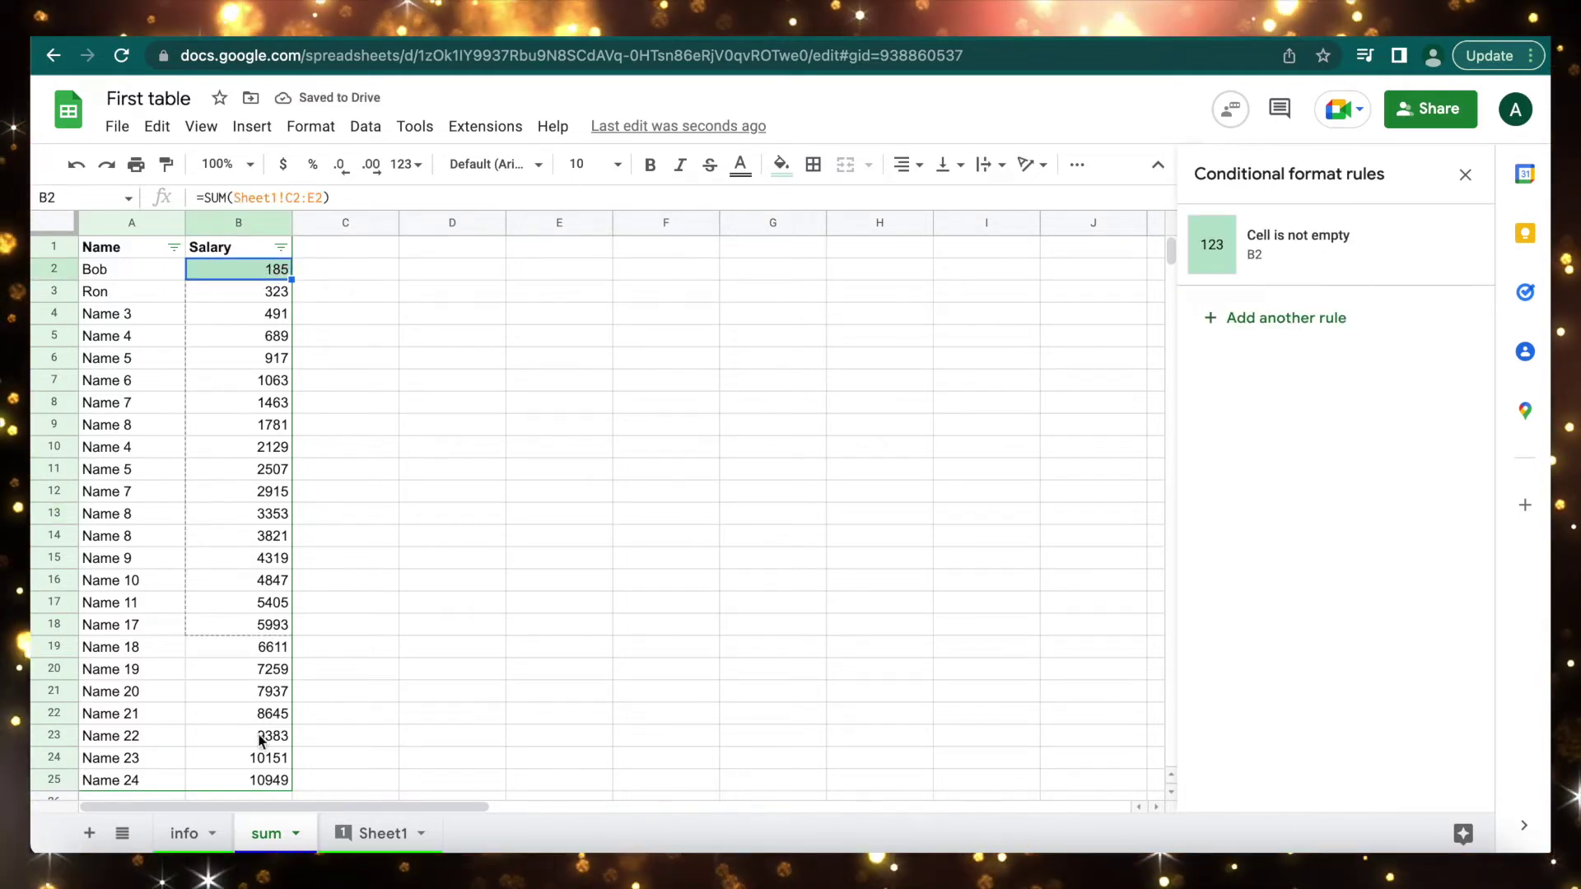
left_click(247, 780, "shift")
scroll(268, 614, "down", 1)
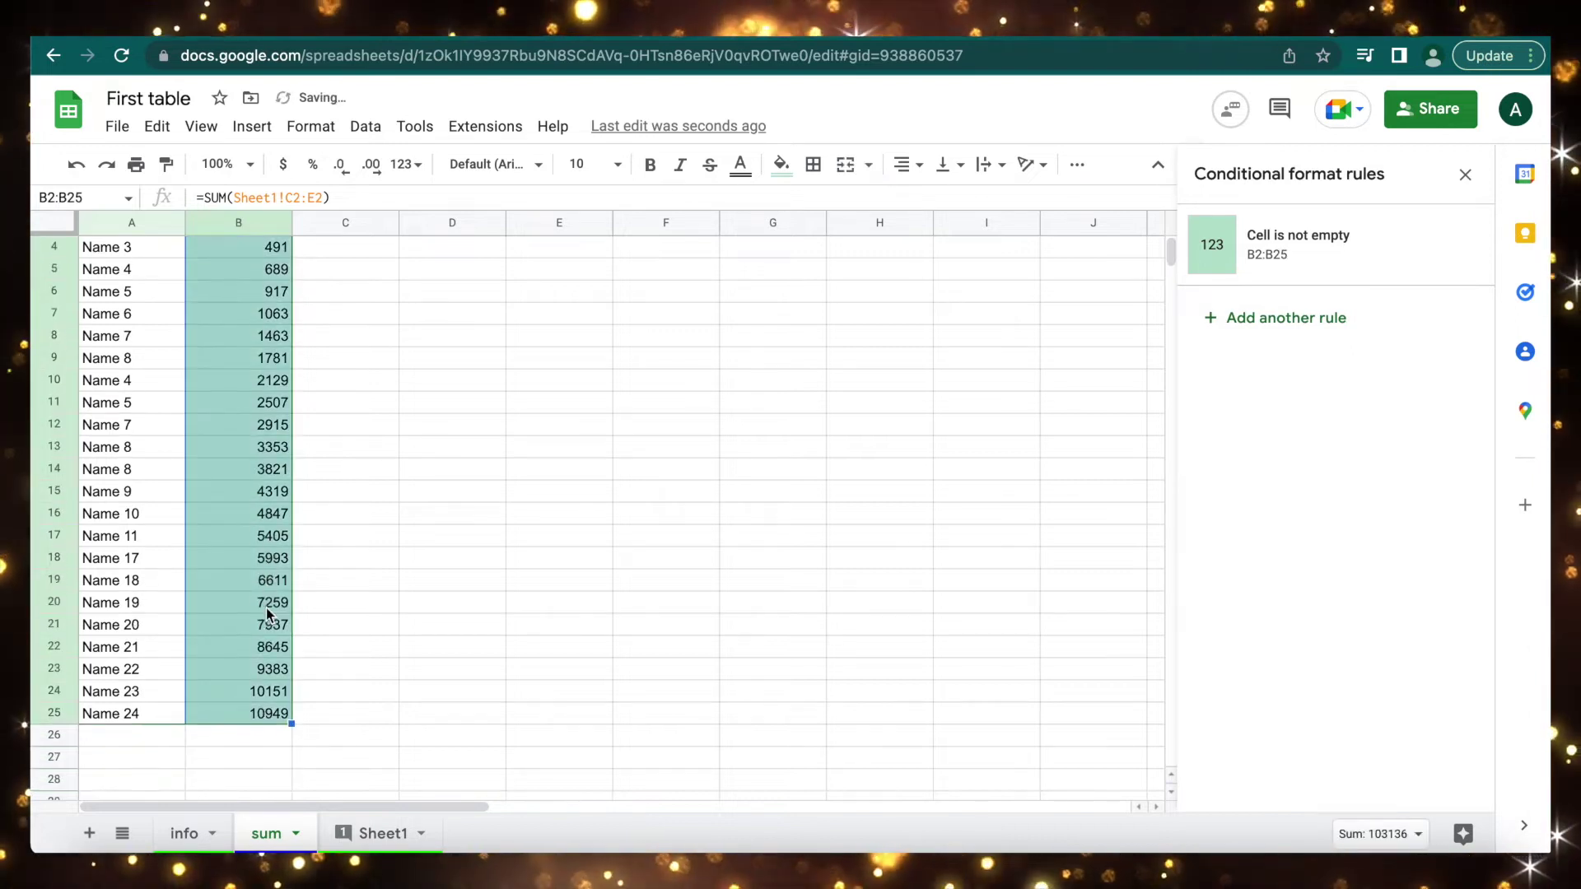
scroll(266, 608, "up", 1)
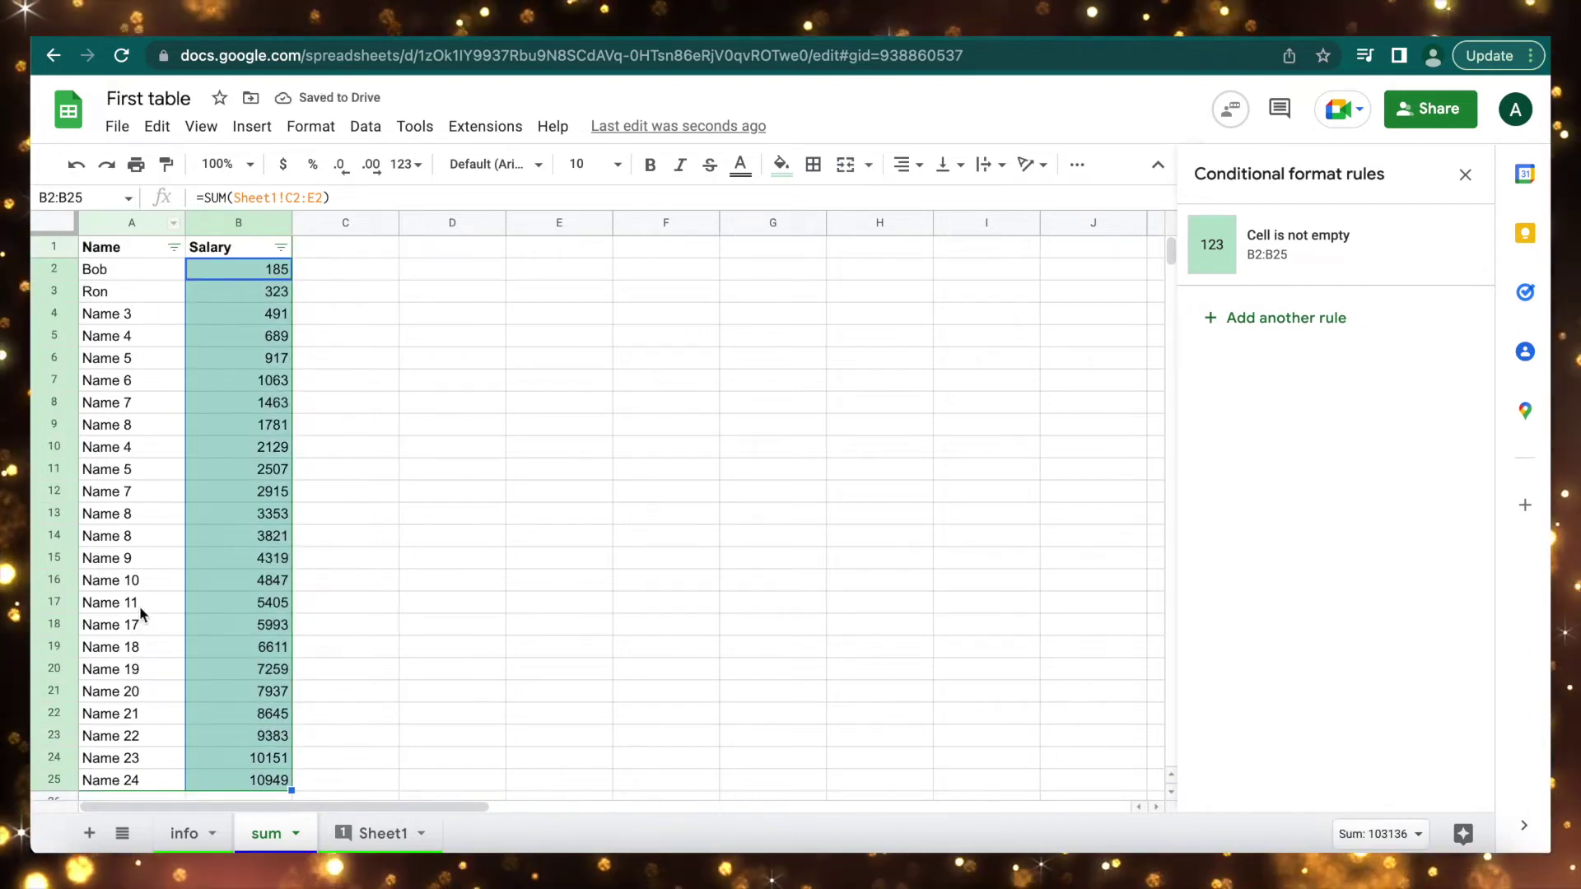
Clear the salary in cell B8 to test the not-empty rule.
left_click(280, 402)
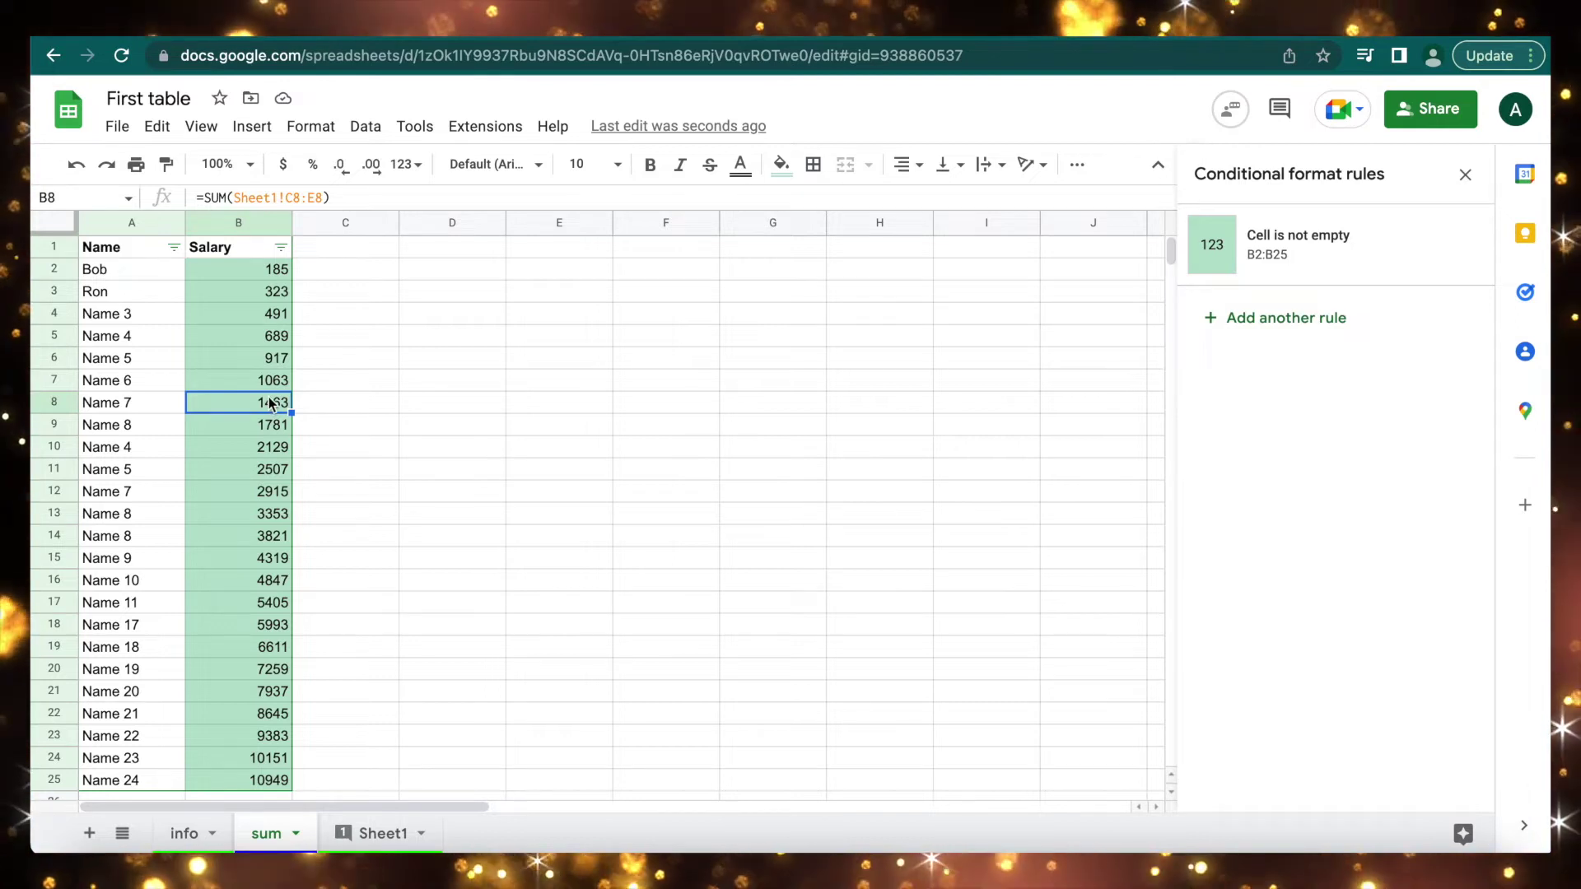
key("Delete")
left_click(334, 416)
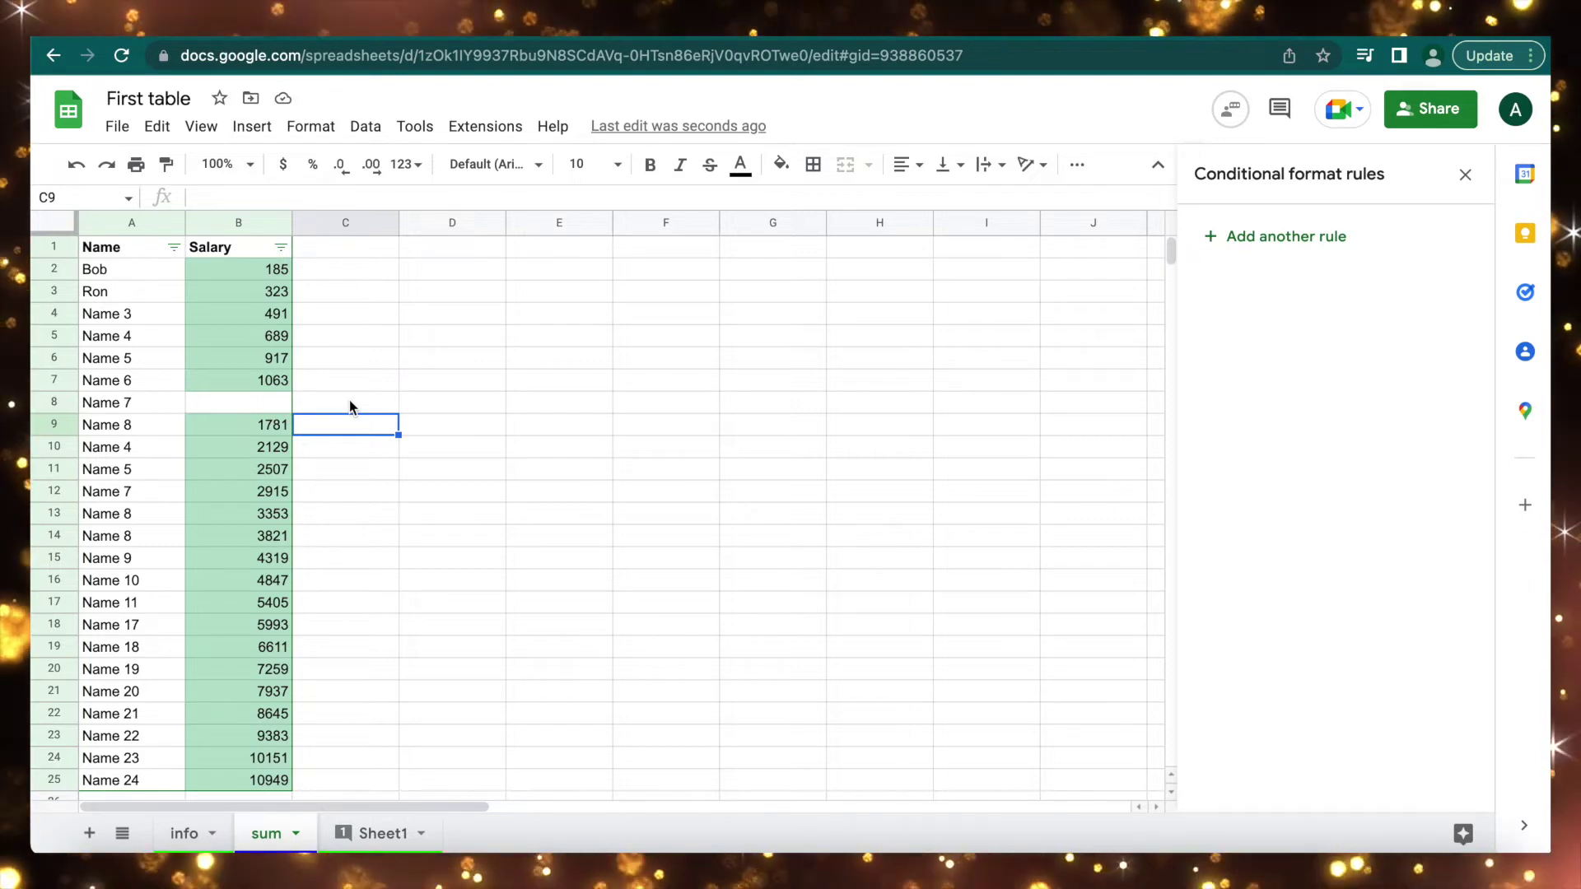
Undo the clearing of cell B8 and remove the not-empty rule from the Salary column.
key("ctrl+z")
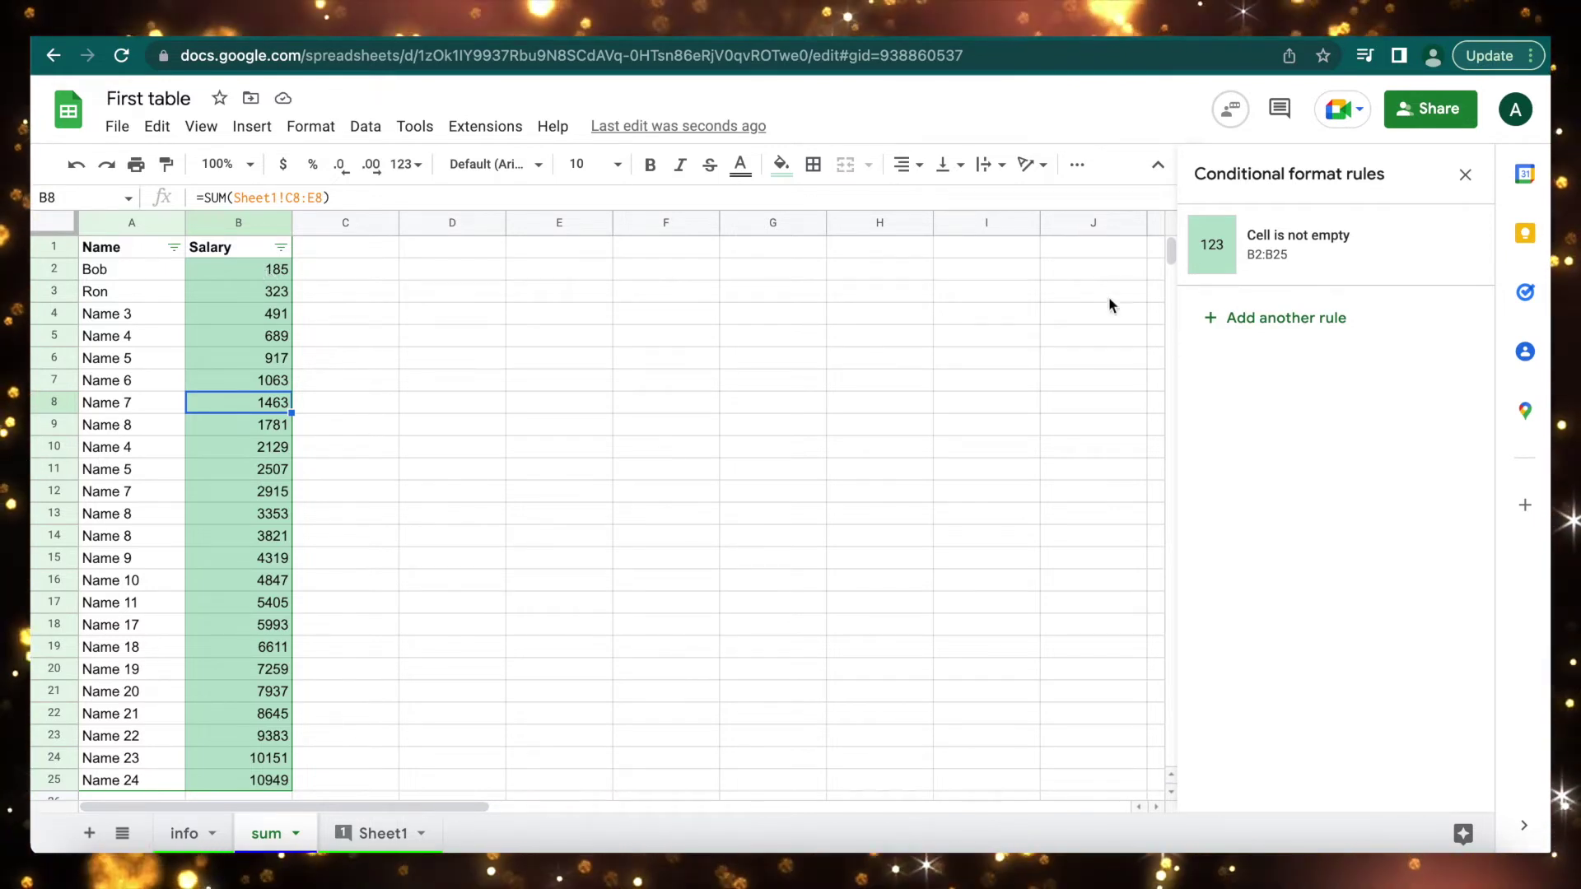
left_click(1456, 247)
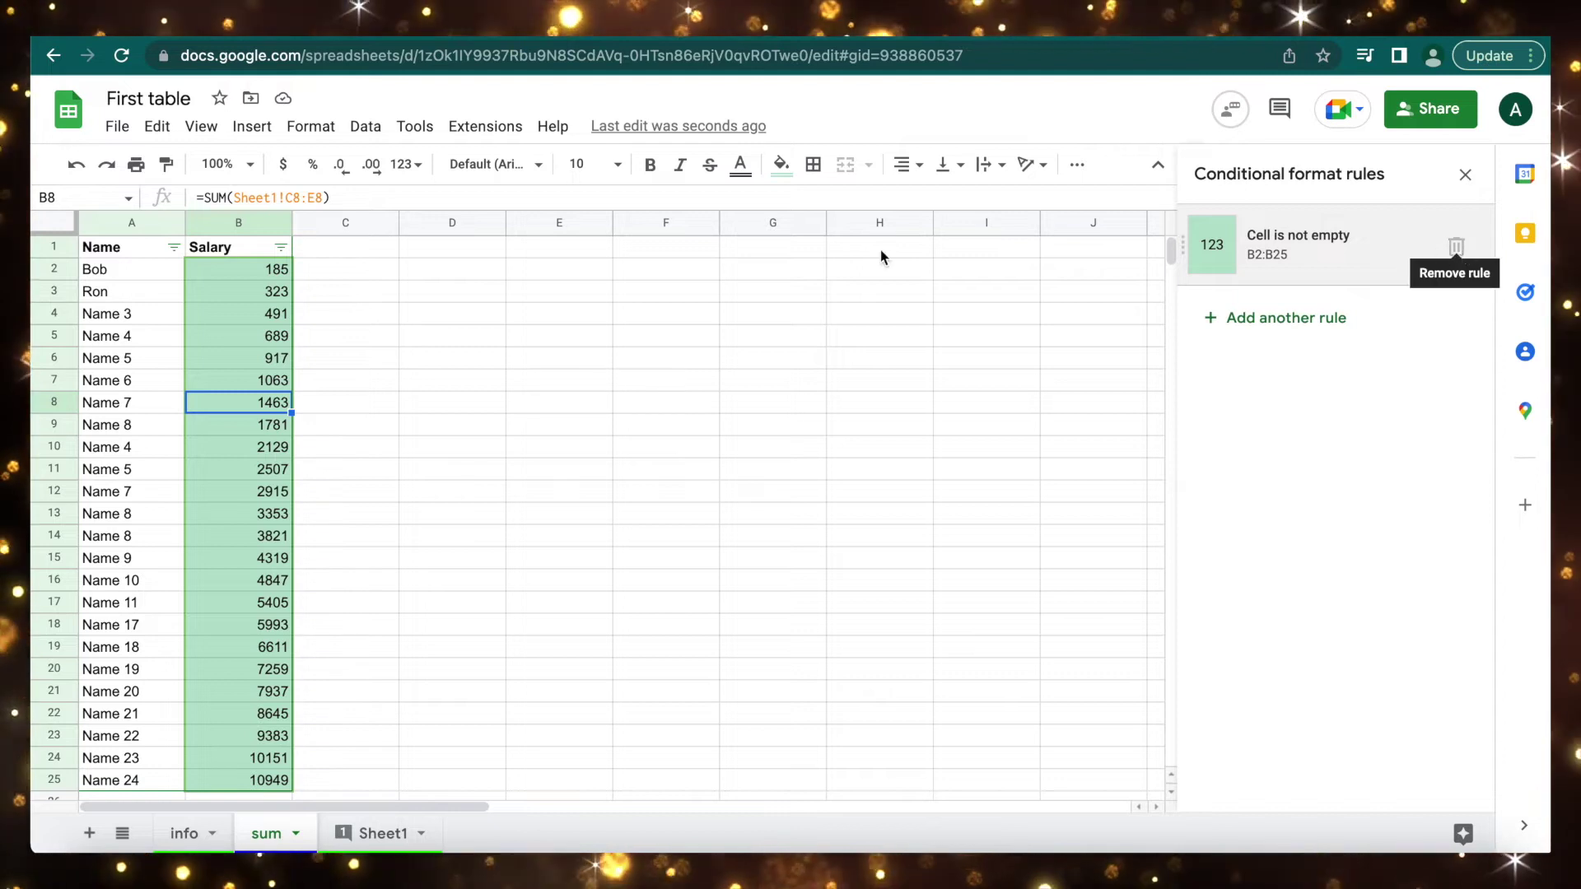
Create a conditional format rule for cell B2 that applies the default green style to values greater than 2000.
left_click(239, 269)
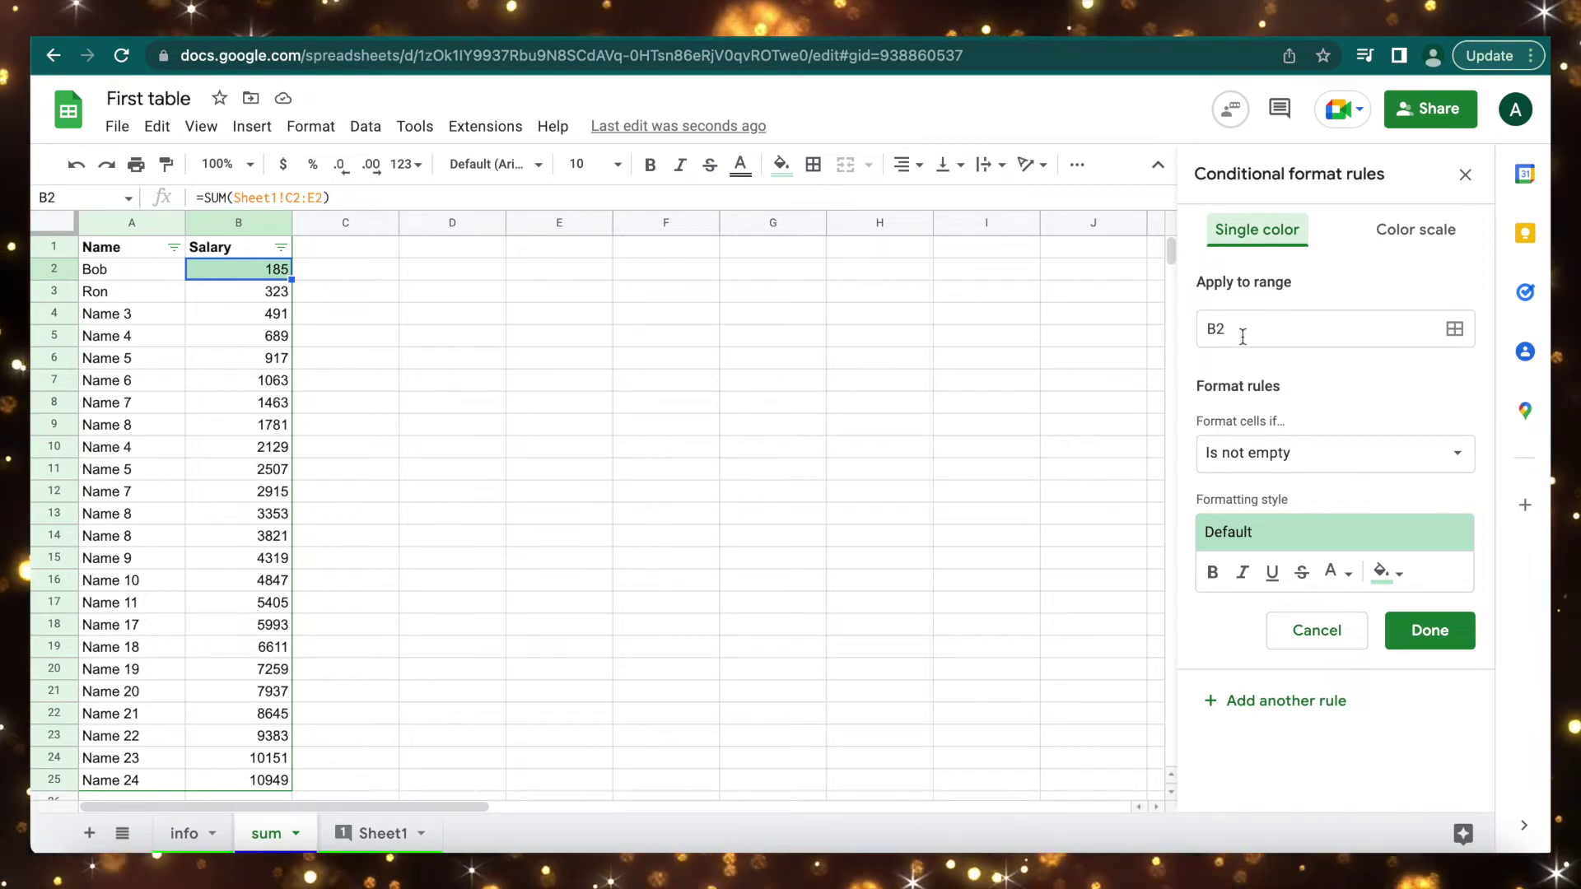
left_click(1285, 453)
left_click(1260, 529)
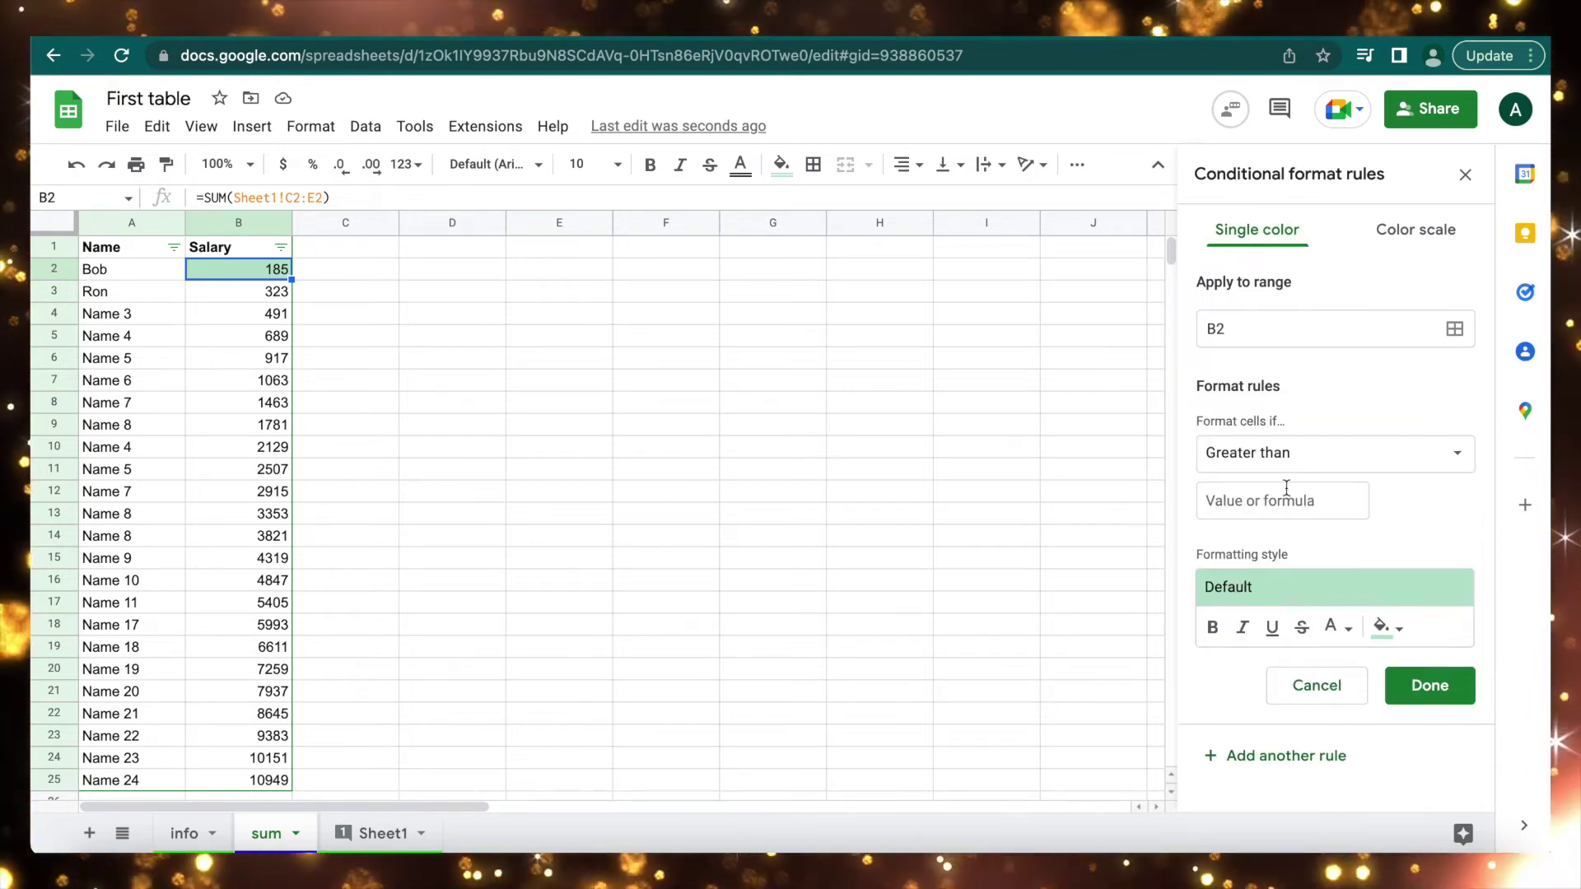
left_click(1241, 501)
type("2000")
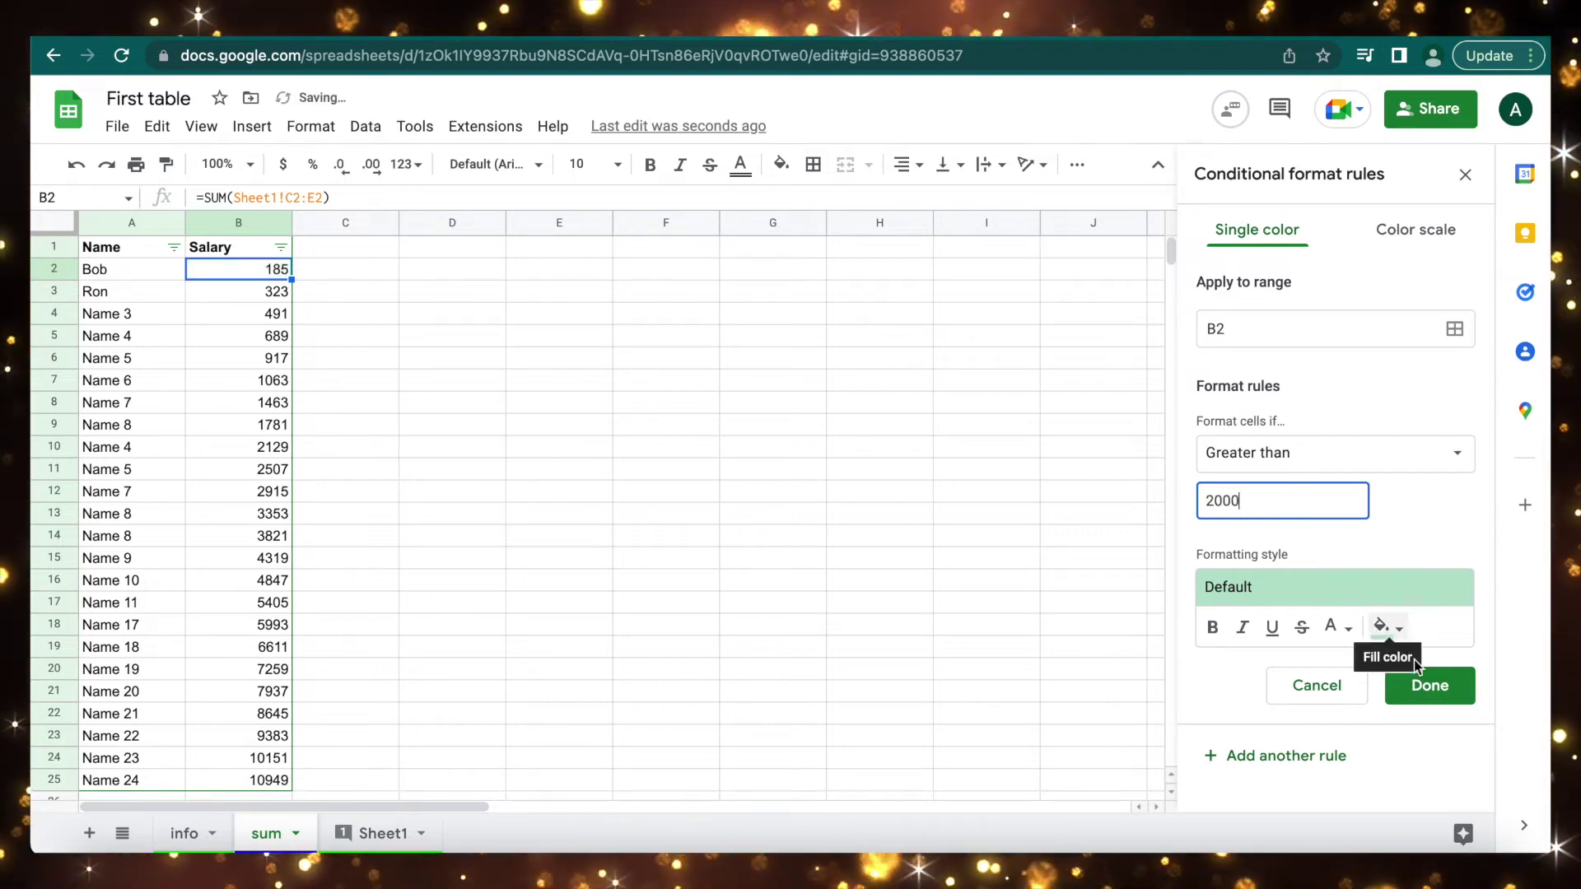
left_click(1440, 690)
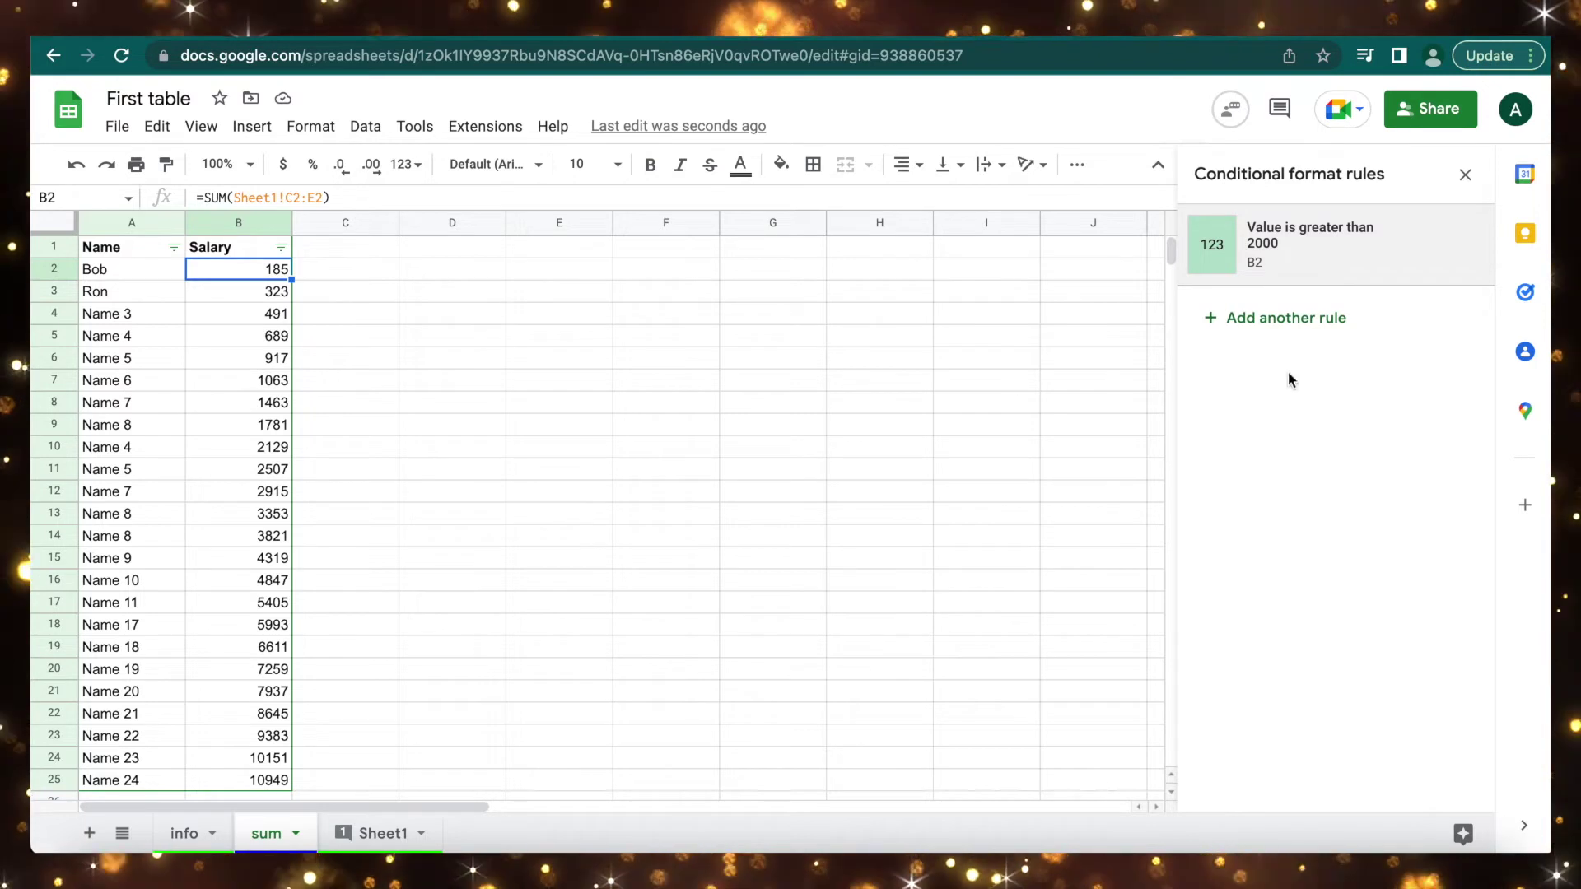
Add another rule for cell B2 that fills values less than 2000 with light yellow.
left_click(1286, 318)
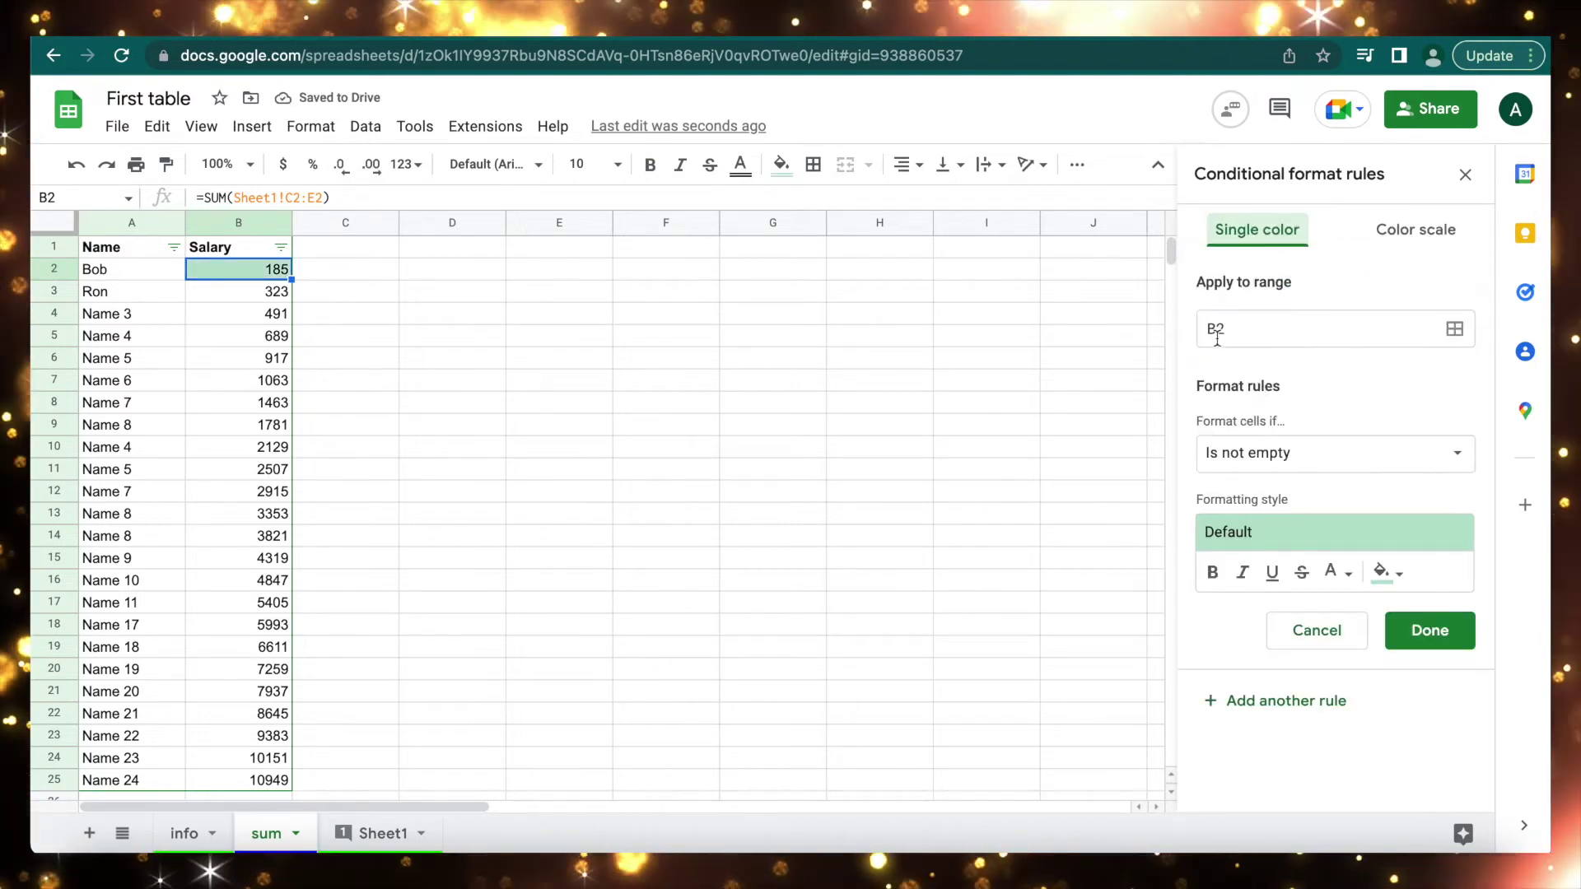
left_click(1283, 462)
left_click(1293, 731)
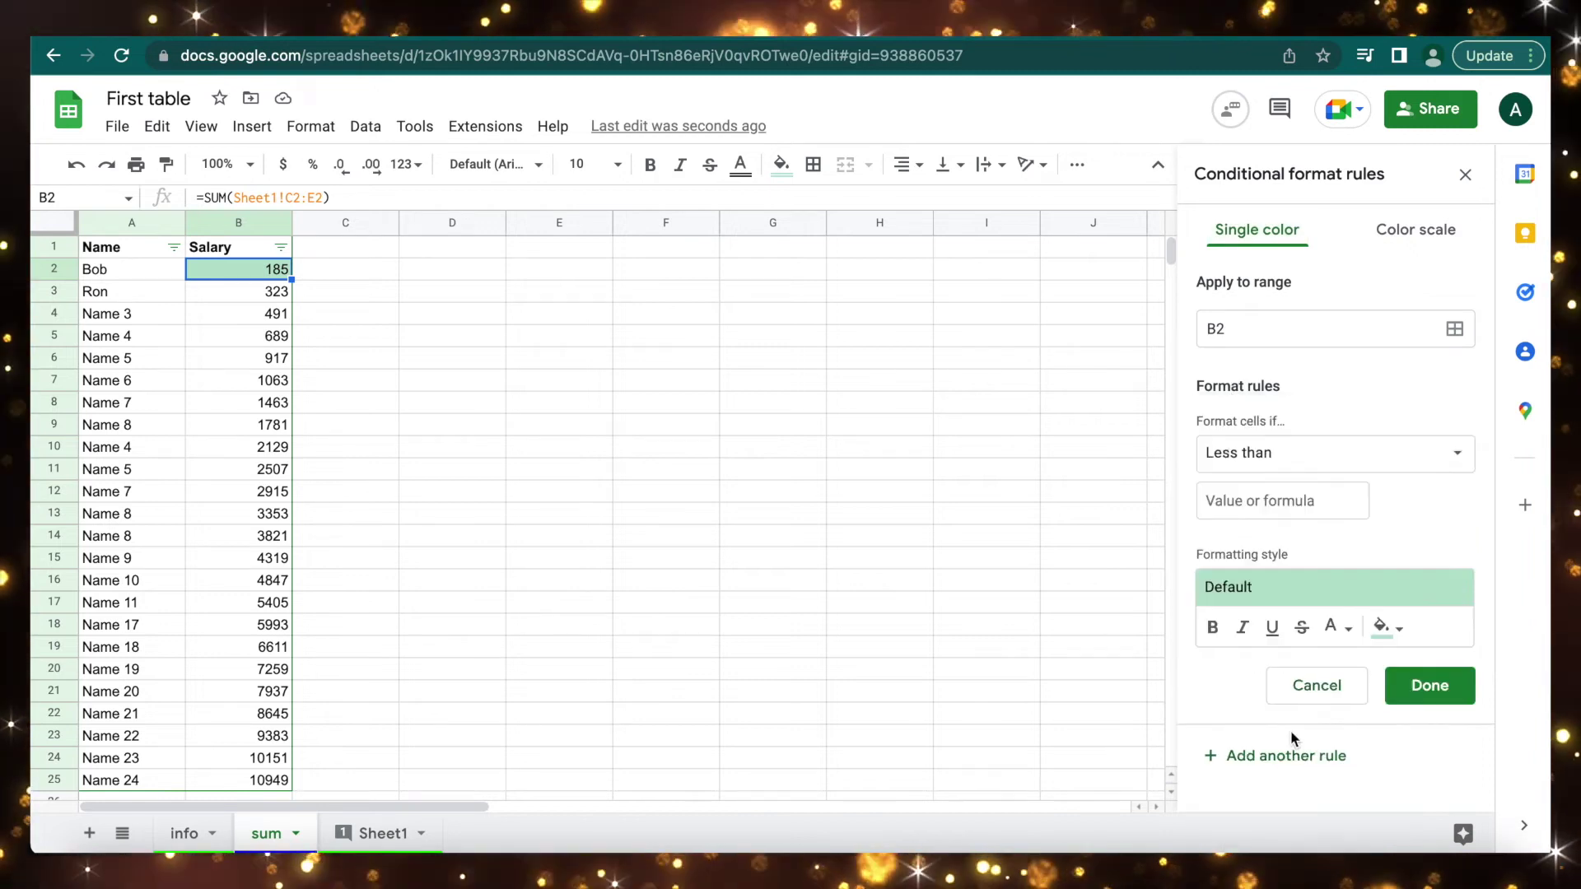
left_click(1256, 511)
type("2000")
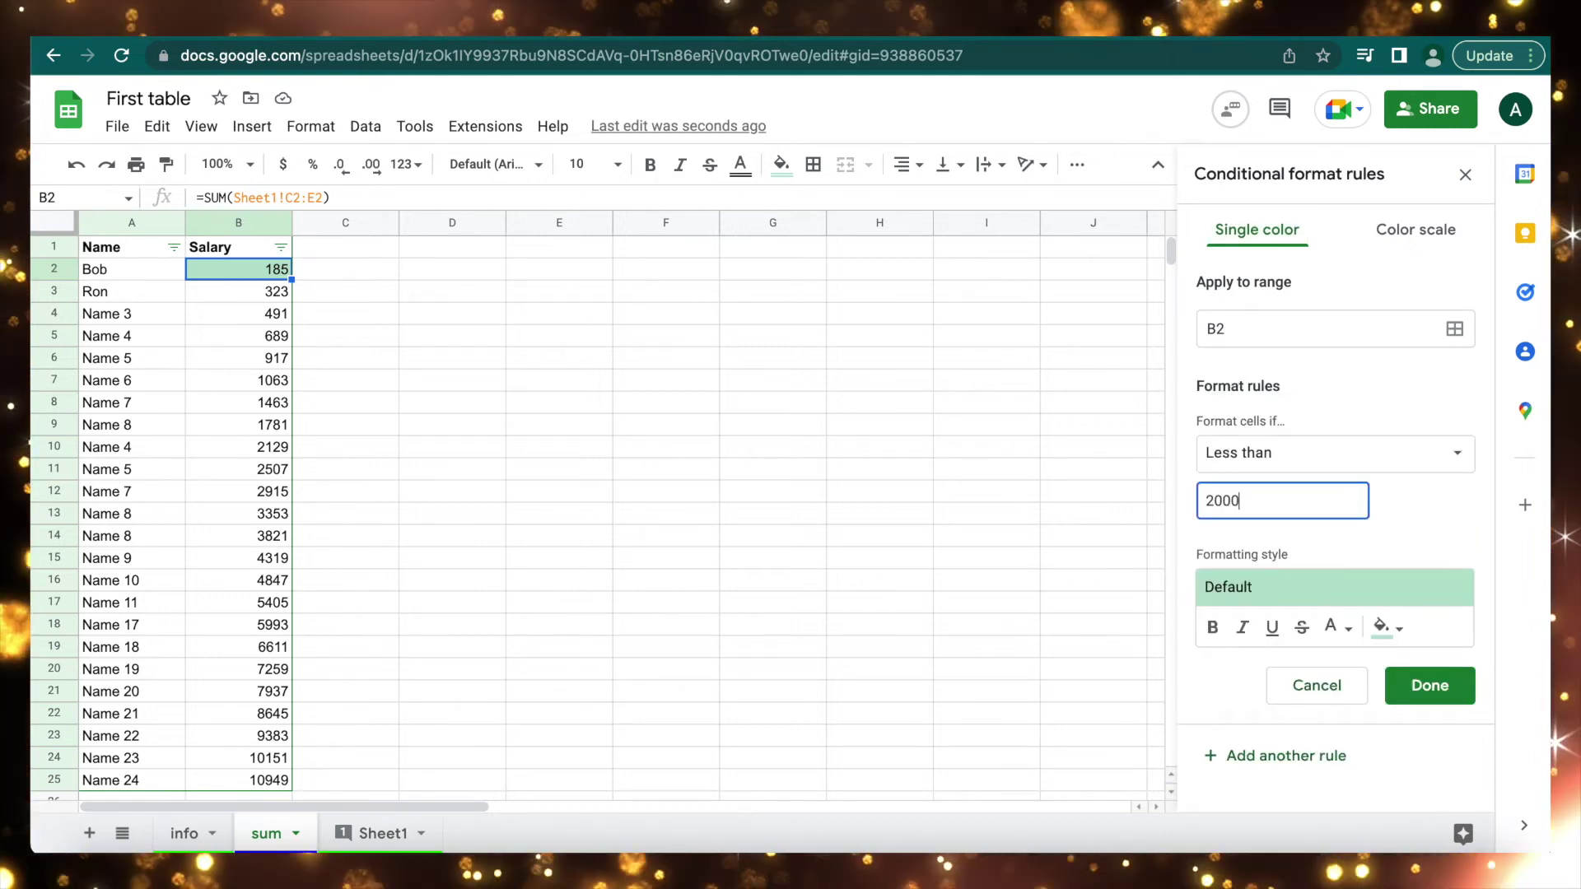
left_click(1400, 630)
left_click(1243, 433)
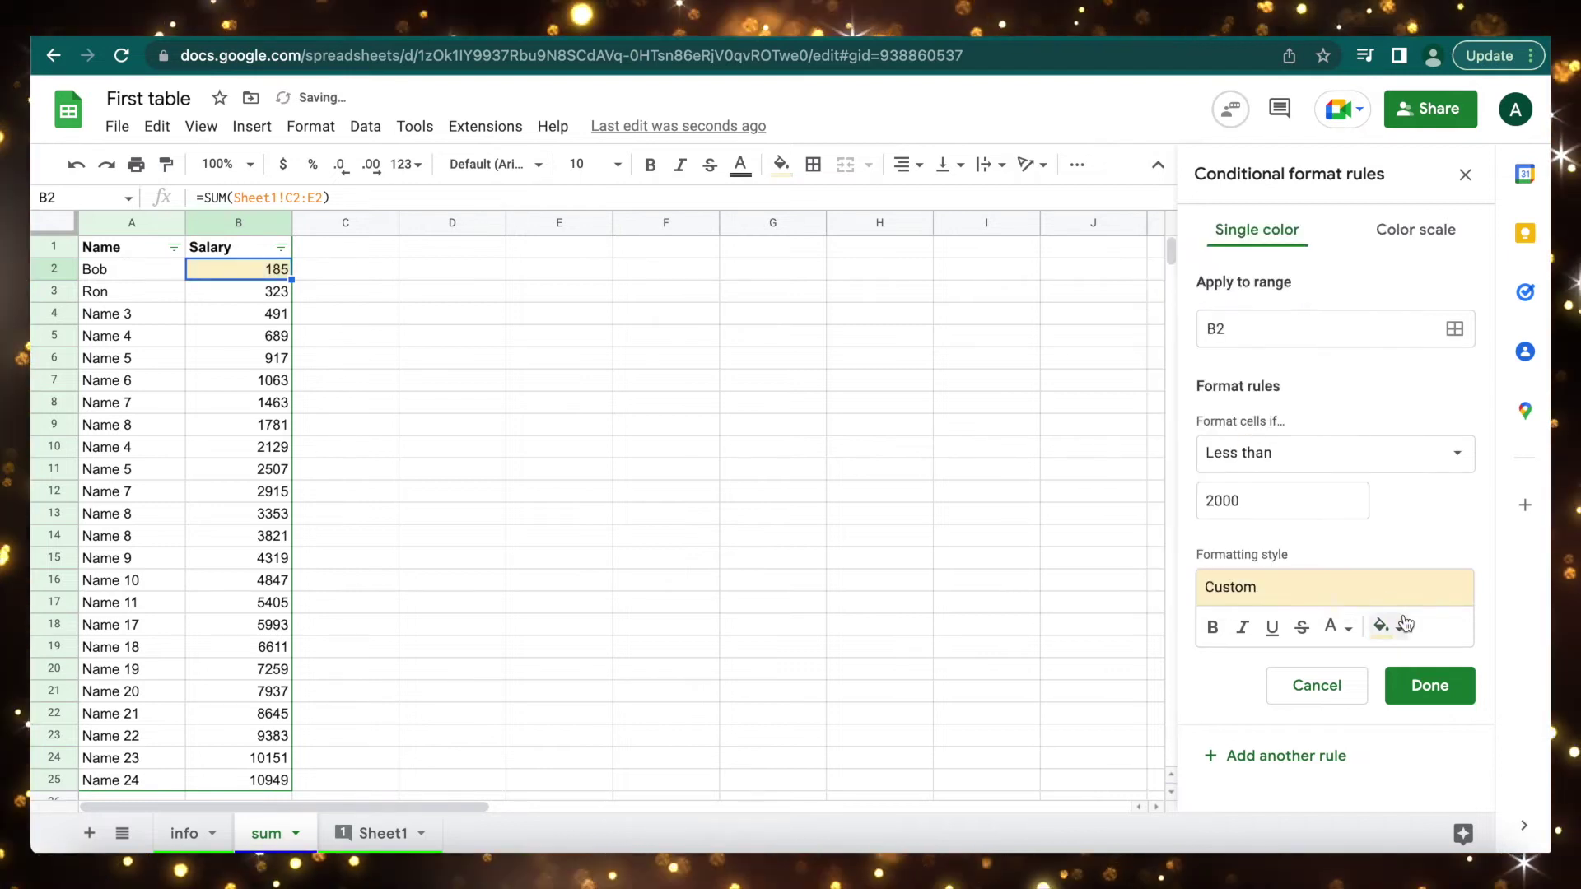
left_click(1430, 686)
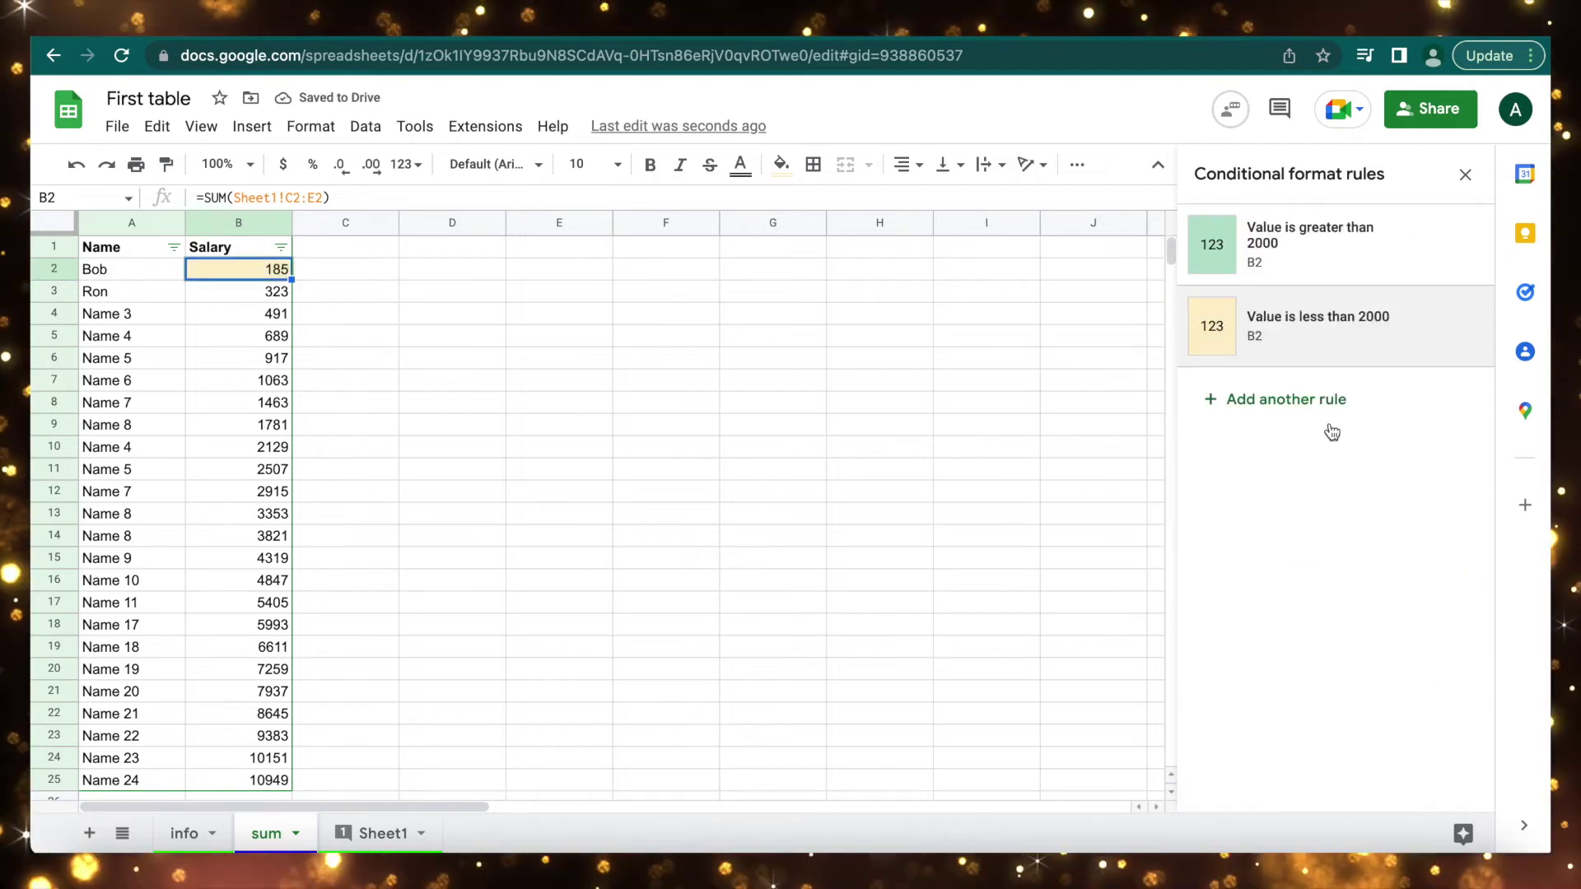
Add a third rule for cell B2 that fills values equal to 0 with light red.
left_click(1322, 399)
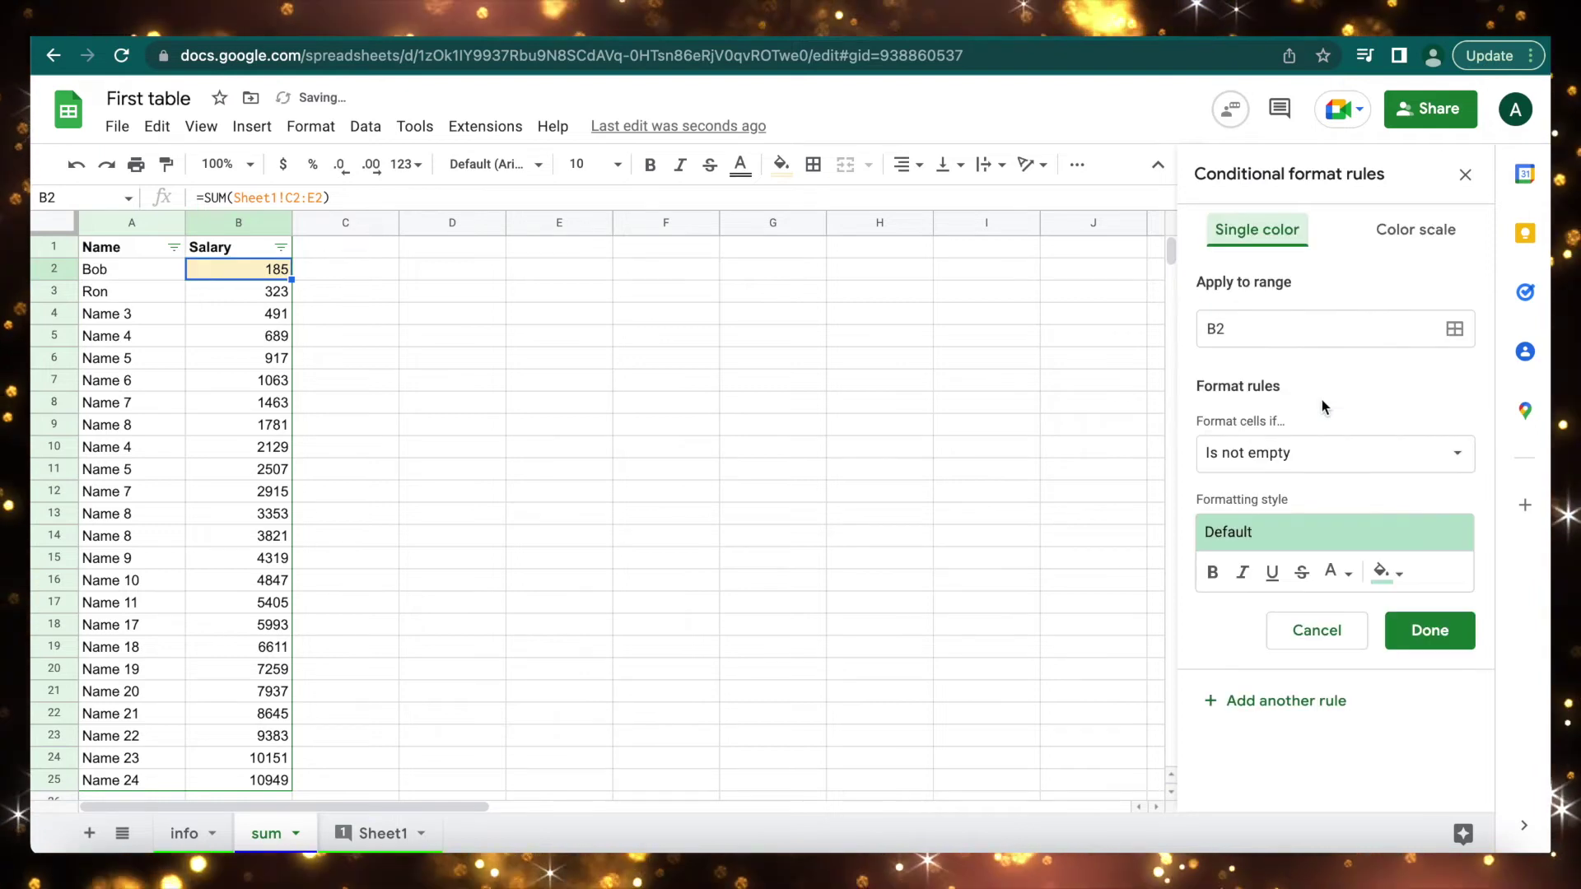
left_click(1323, 462)
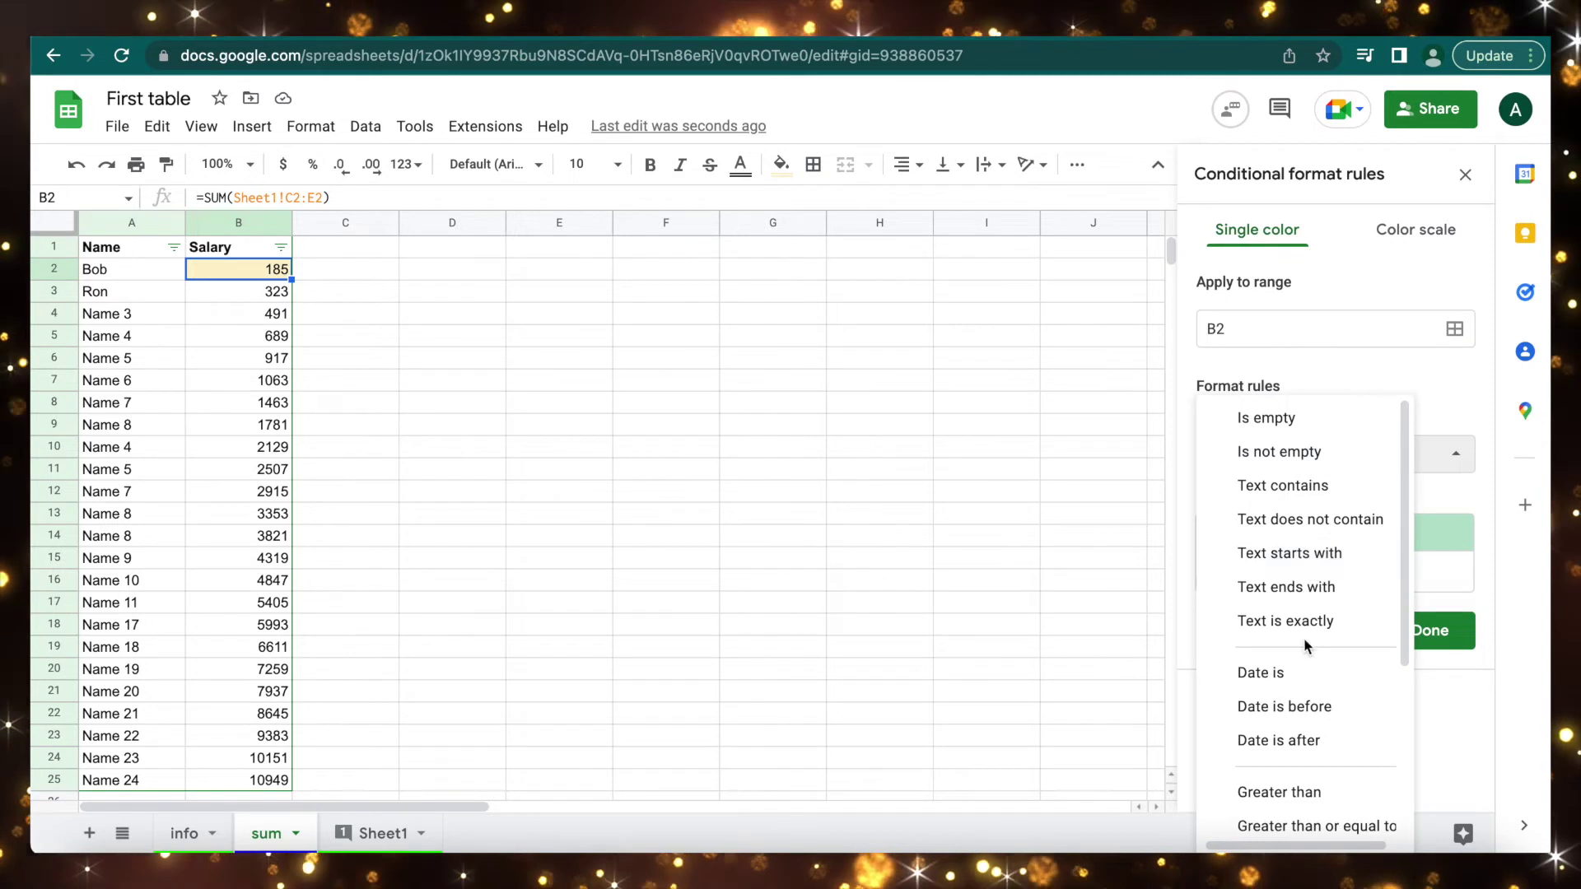
scroll(1303, 646, "down", 3)
scroll(1305, 645, "up", 1)
scroll(1305, 651, "down", 3)
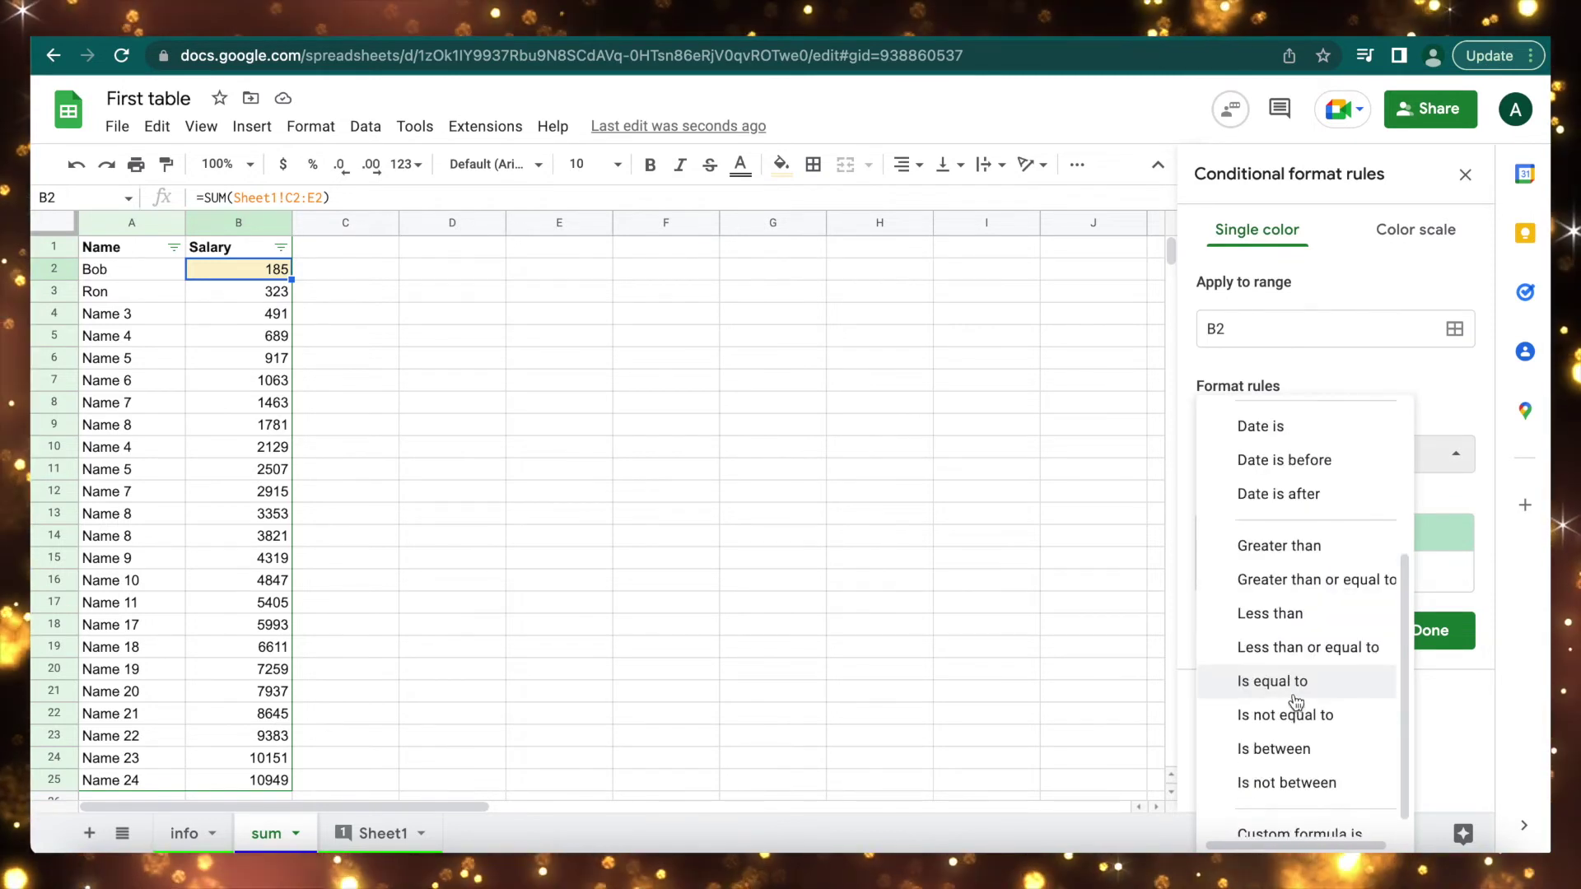
left_click(1293, 689)
left_click(1281, 506)
type("0")
left_click(1398, 630)
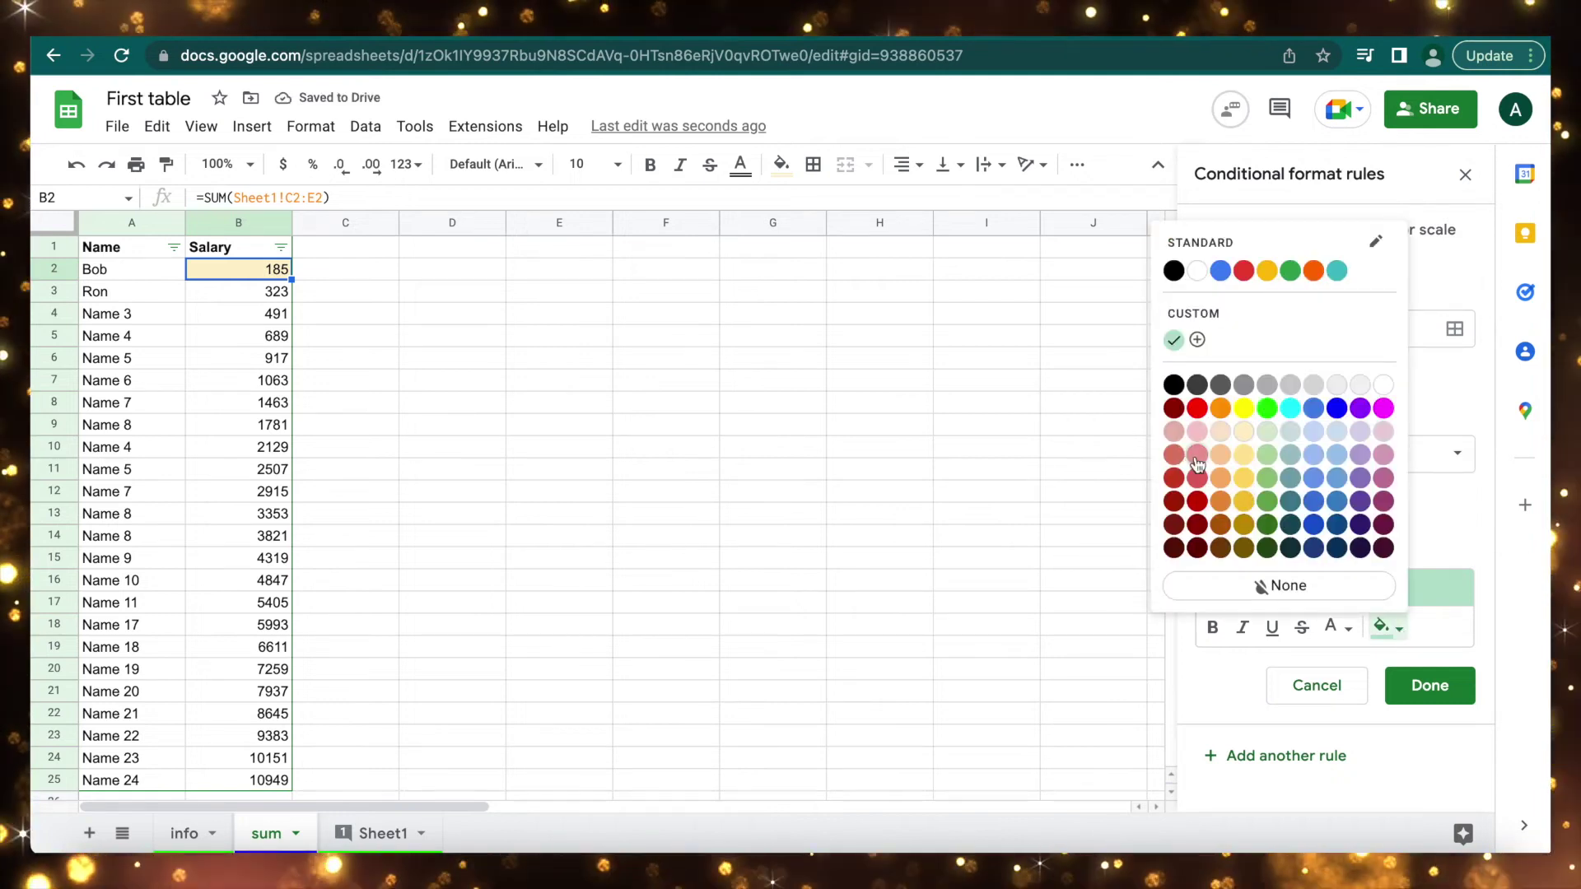
left_click(1195, 455)
left_click(1429, 686)
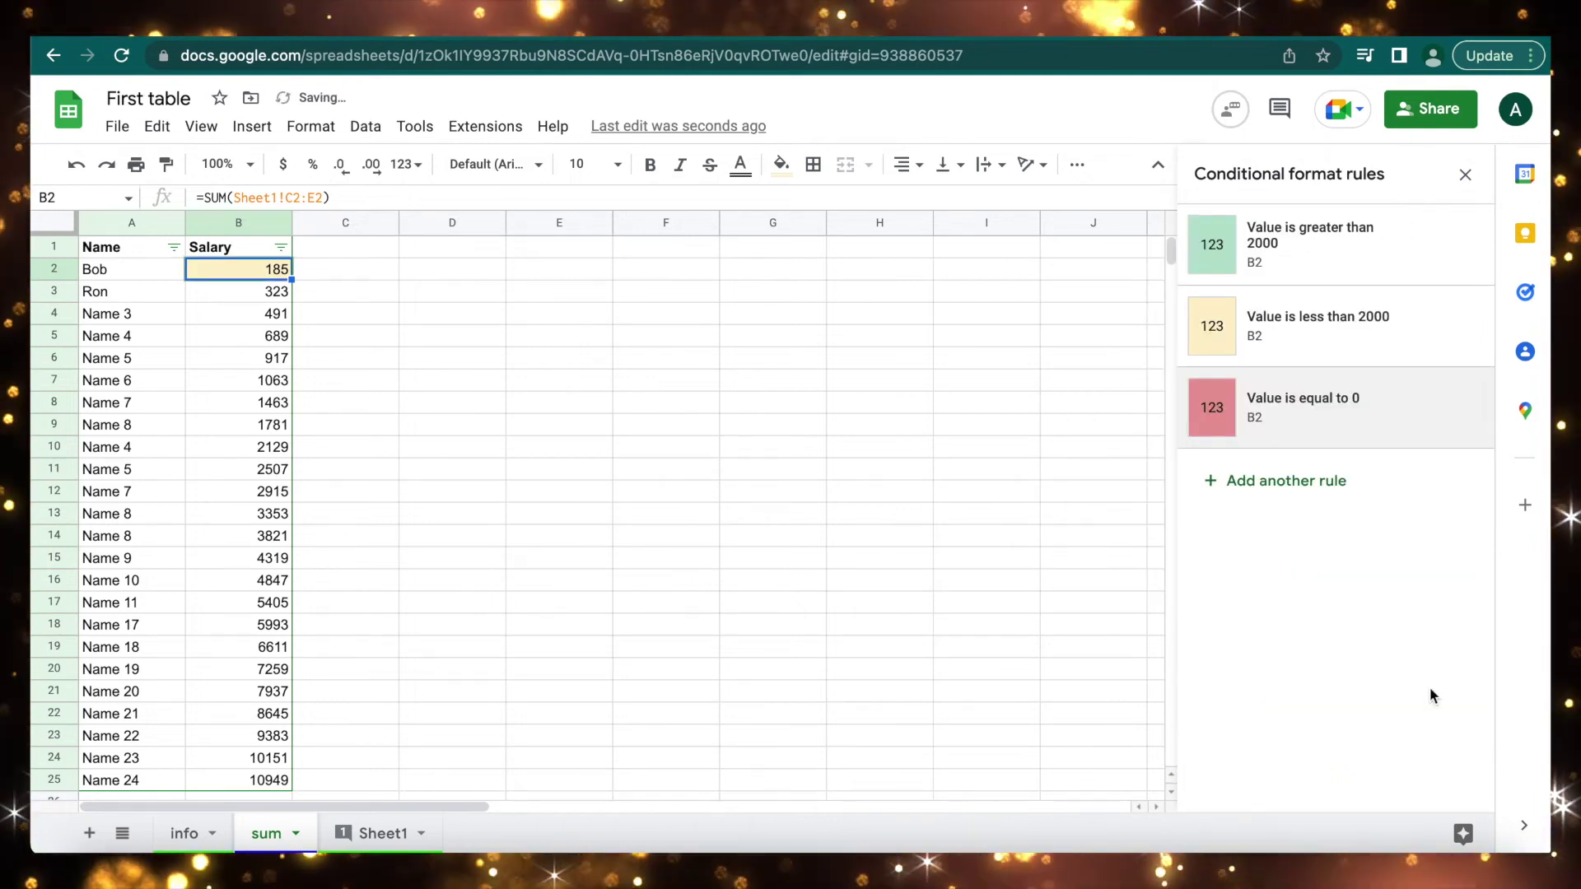
Fill cell B2 down to B25 so all three format rules cover the Salary column.
left_click_drag(291, 278, 260, 787)
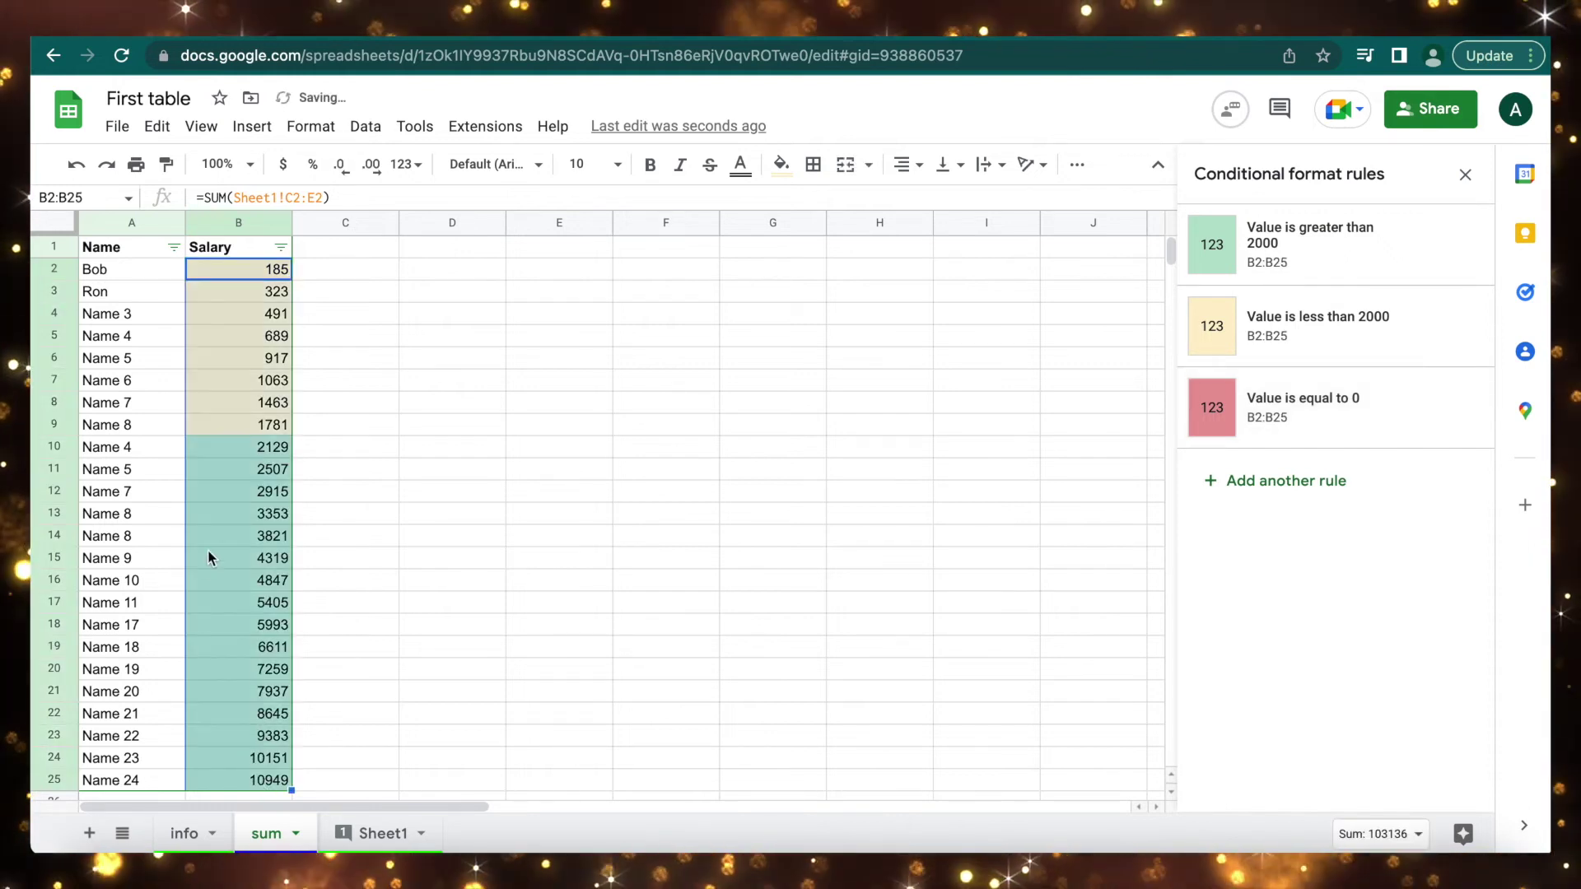
left_click(253, 513)
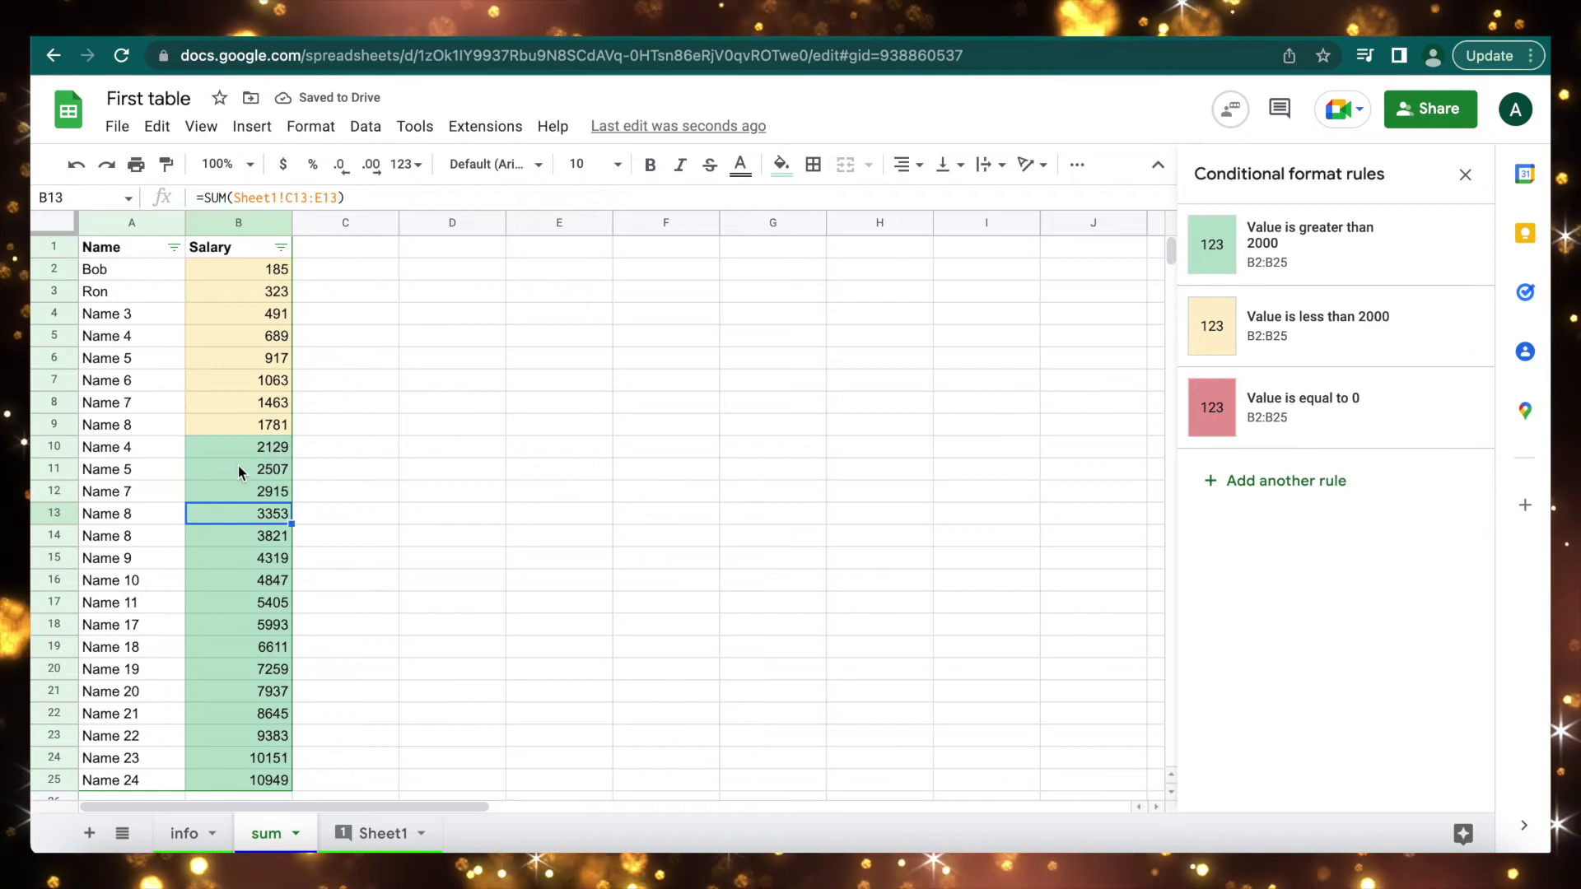
Enter 0 as the salary in B5 and move the equal-to-0 rule above the less-than-2000 rule.
left_click(270, 338)
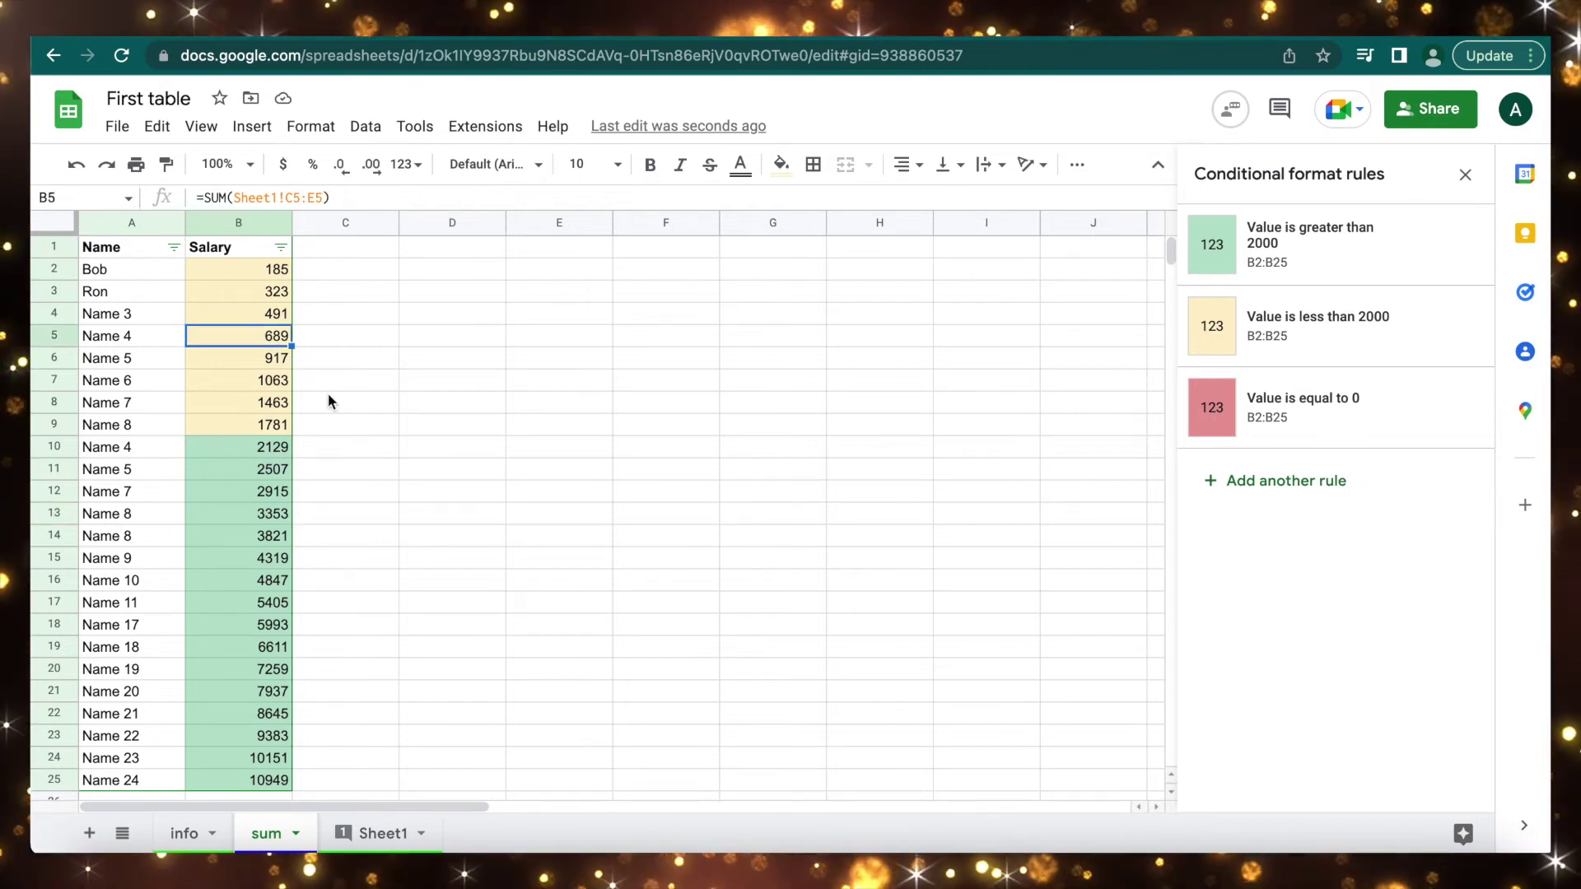
type("0")
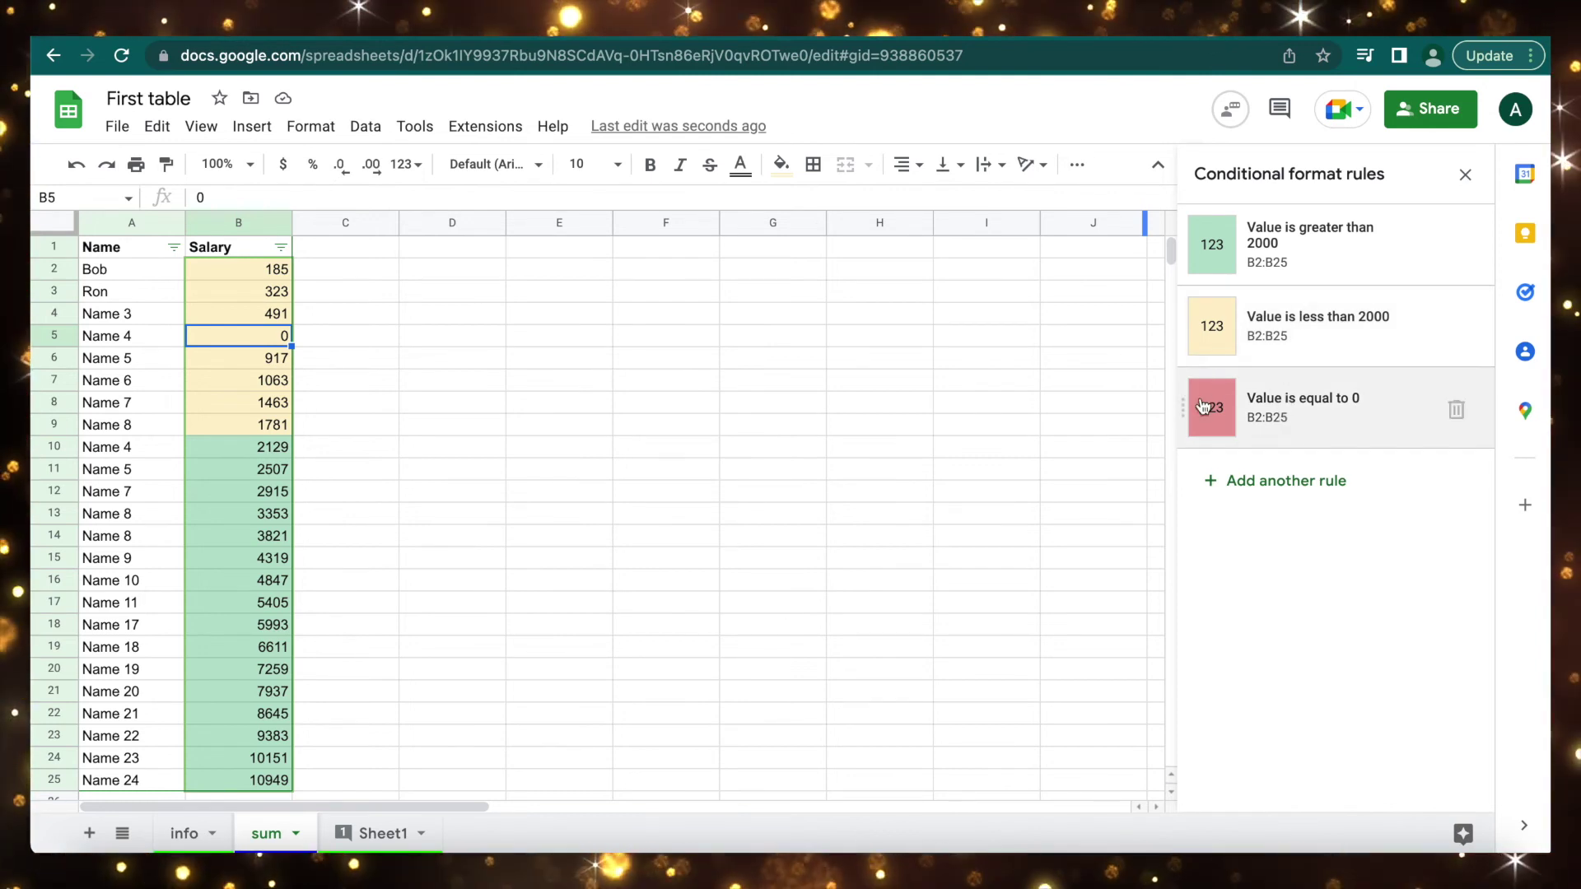
left_click_drag(1184, 414, 1212, 331)
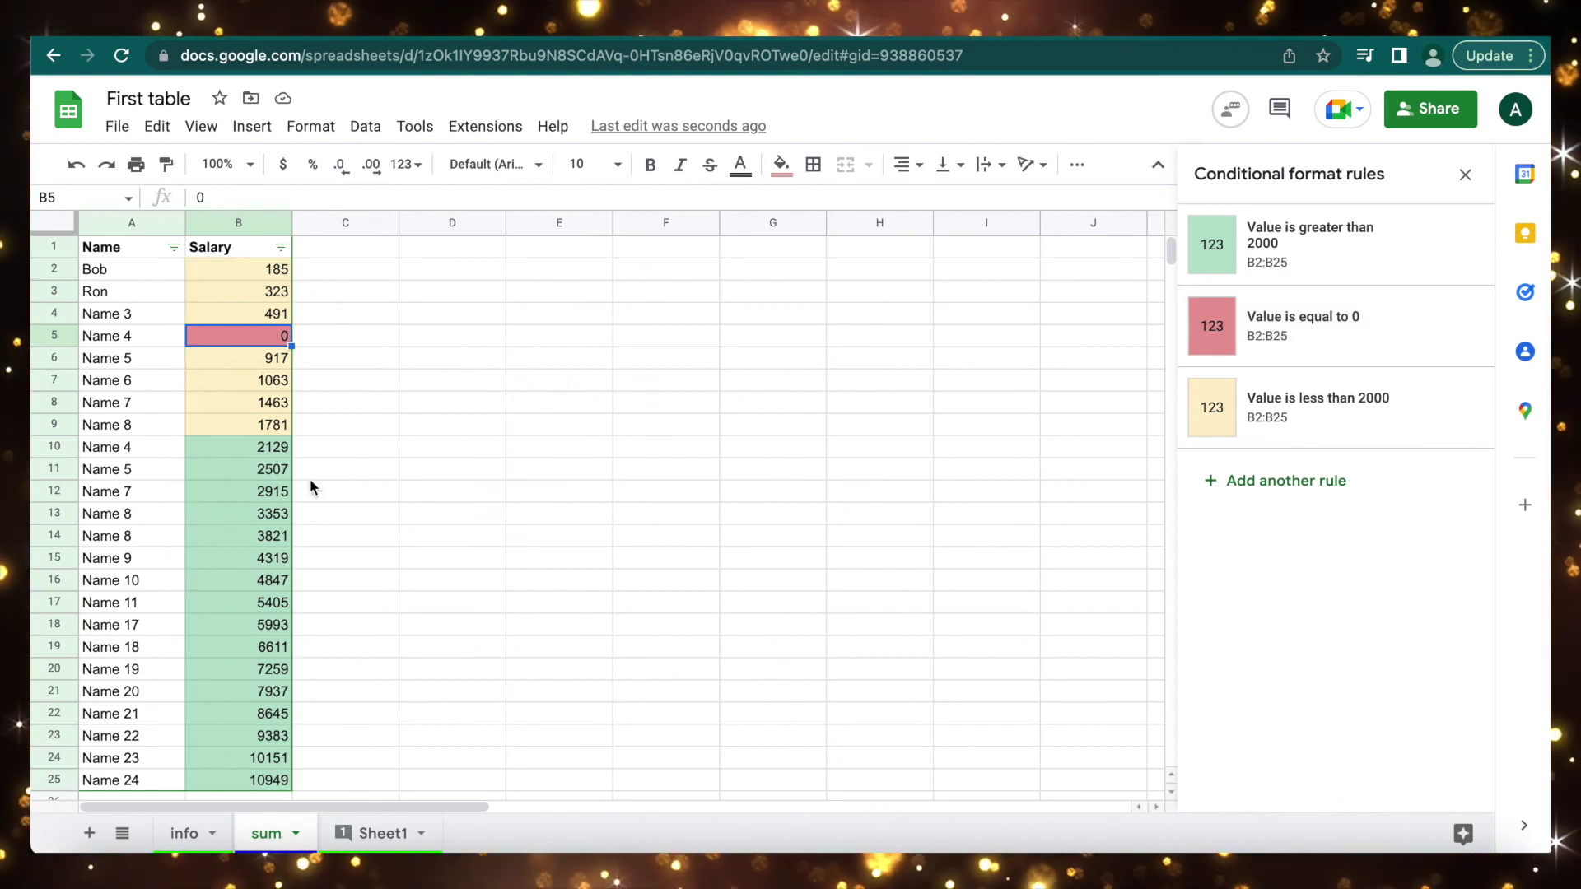
Enter 0 as the salary in cell B12.
left_click(288, 491)
type("0")
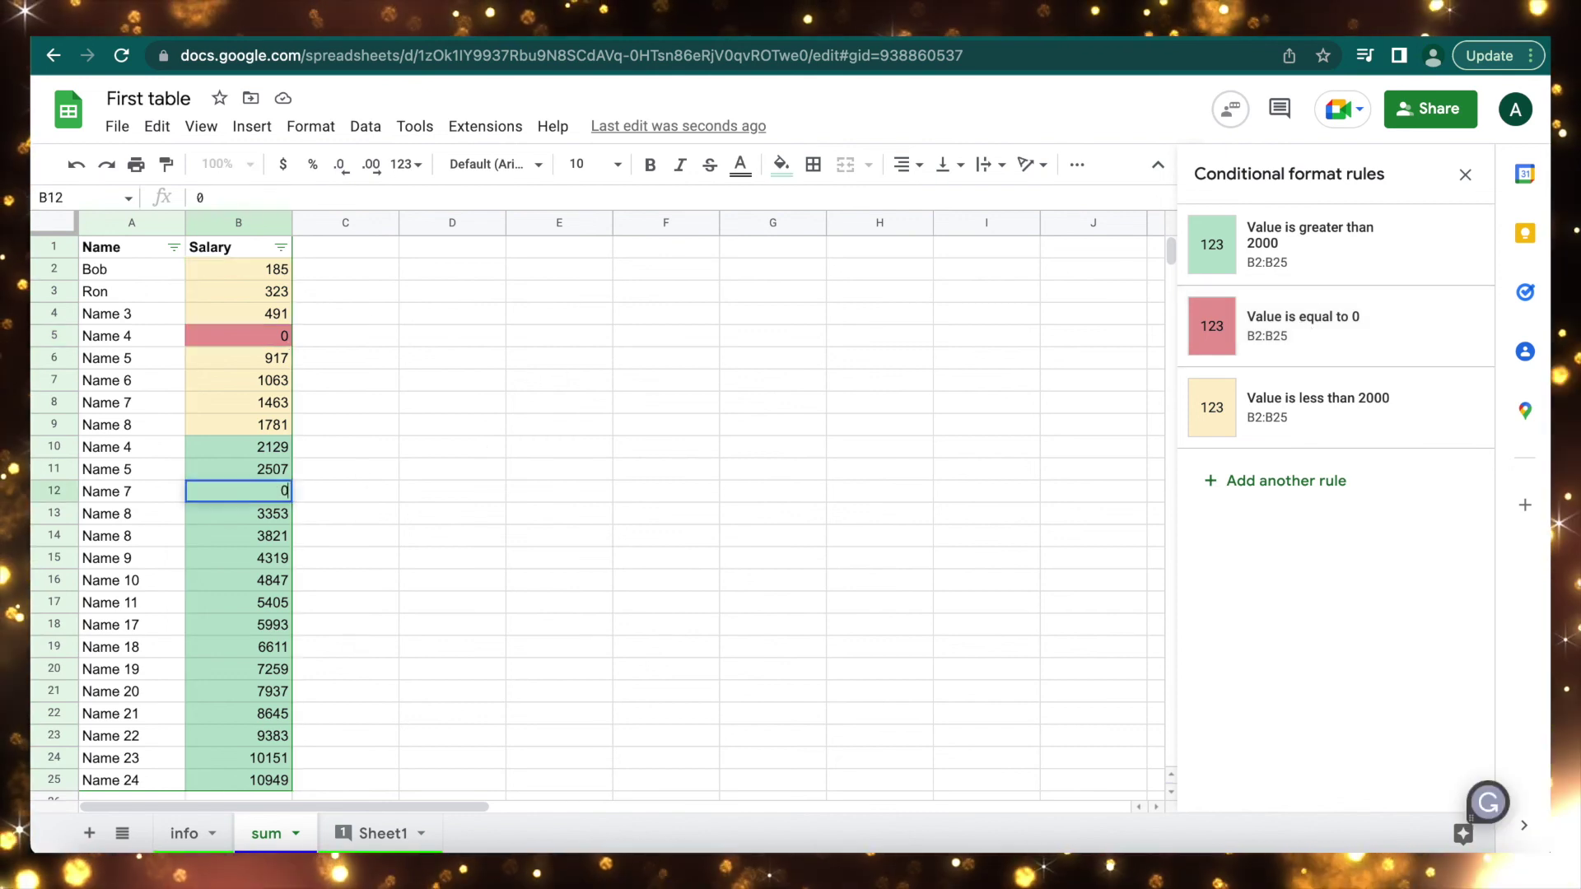
key("Return")
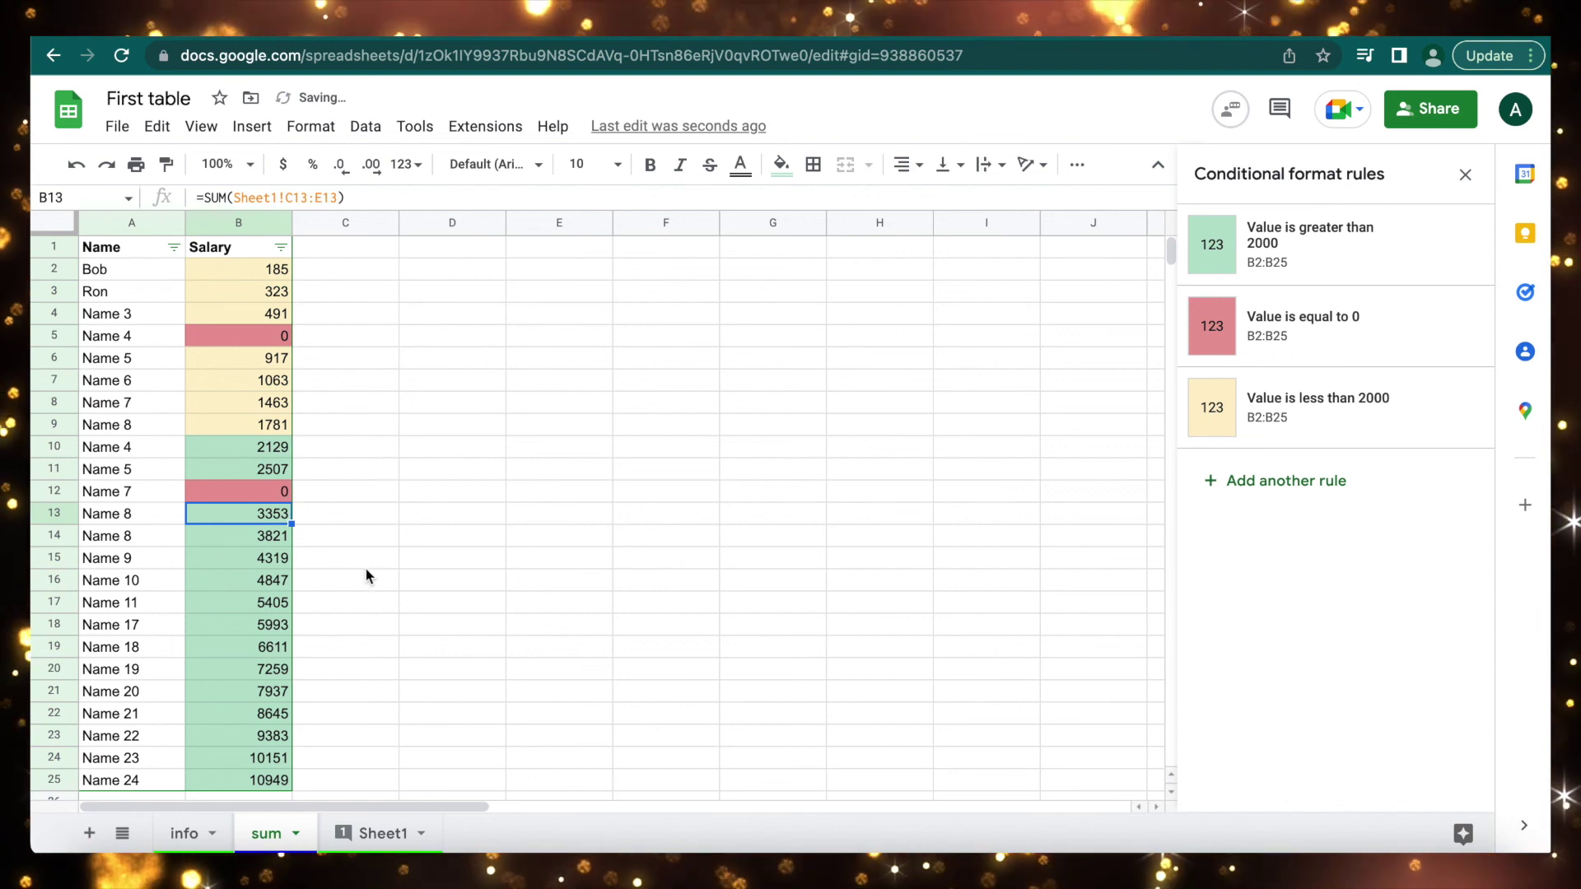